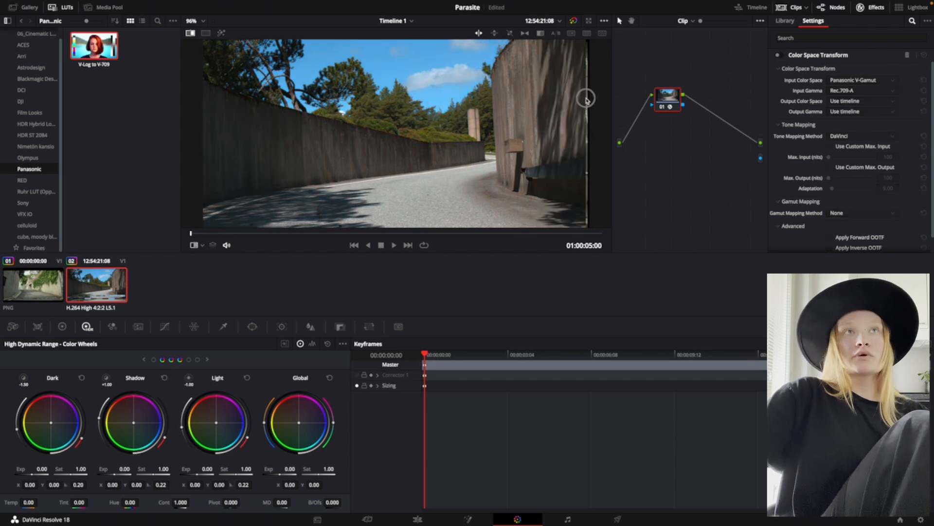
# Remove the existing Color Space Transform from node 01 and apply a fresh Color Space Transform effect to it.
pyautogui.moveTo(585, 98)
pyautogui.mouseDown()
pyautogui.moveTo(211, 107)
pyautogui.moveTo(589, 92)
pyautogui.moveTo(231, 119)
pyautogui.moveTo(544, 122)
pyautogui.moveTo(575, 110)
pyautogui.mouseUp()
pyautogui.moveTo(669, 97); pyautogui.dragTo(654, 126)
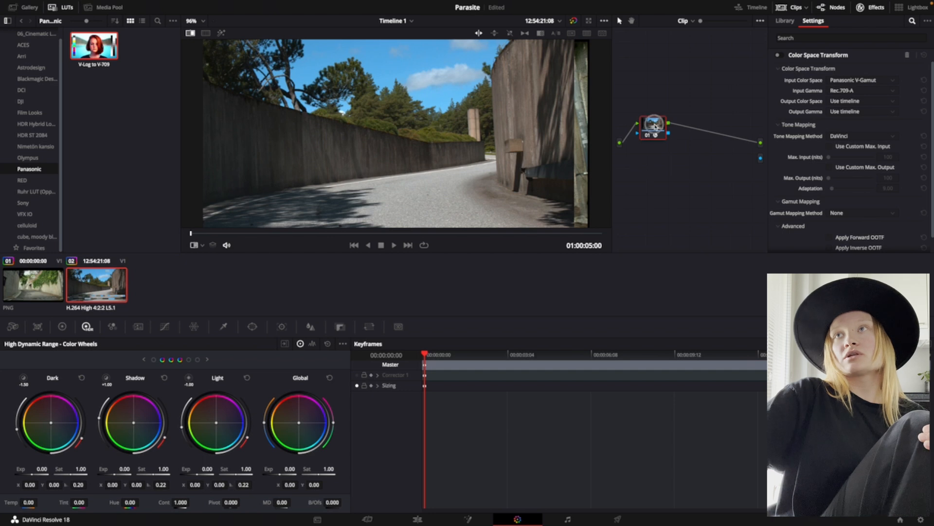
pyautogui.press('Delete')
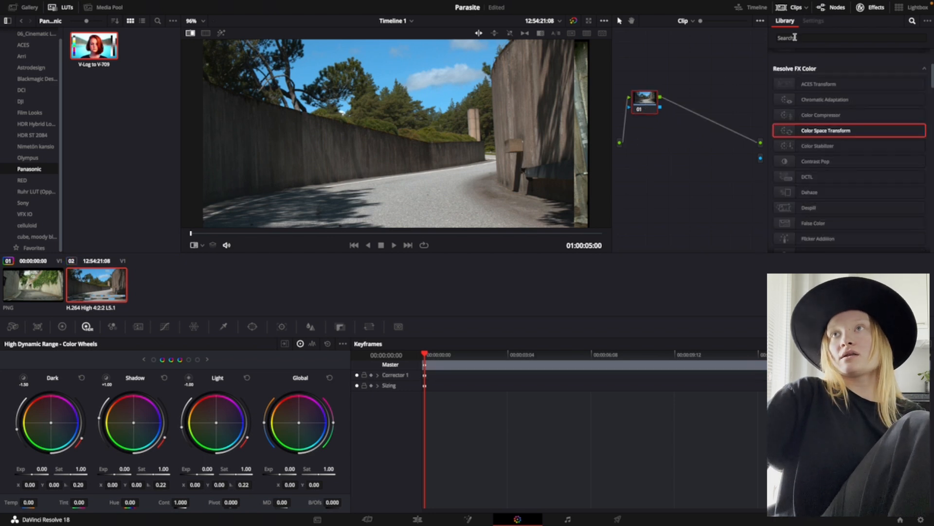
pyautogui.click(805, 37)
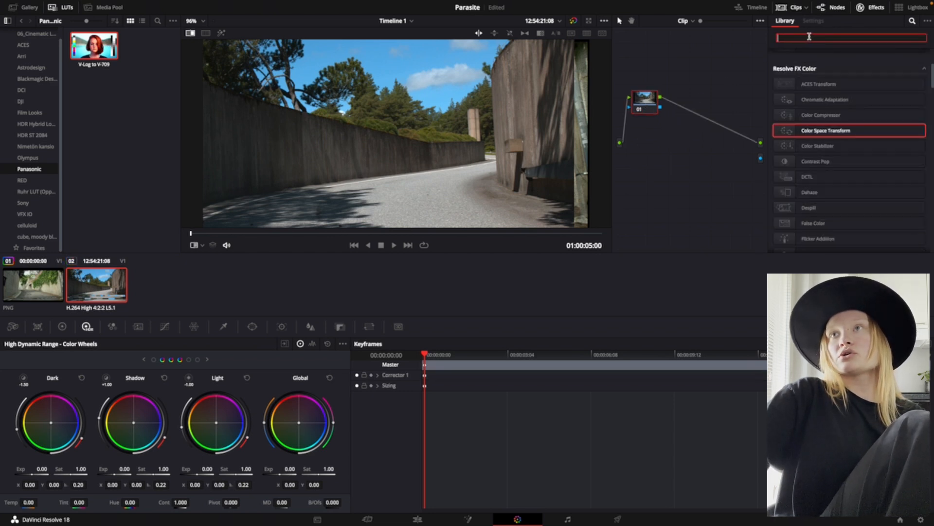
pyautogui.write('colo')
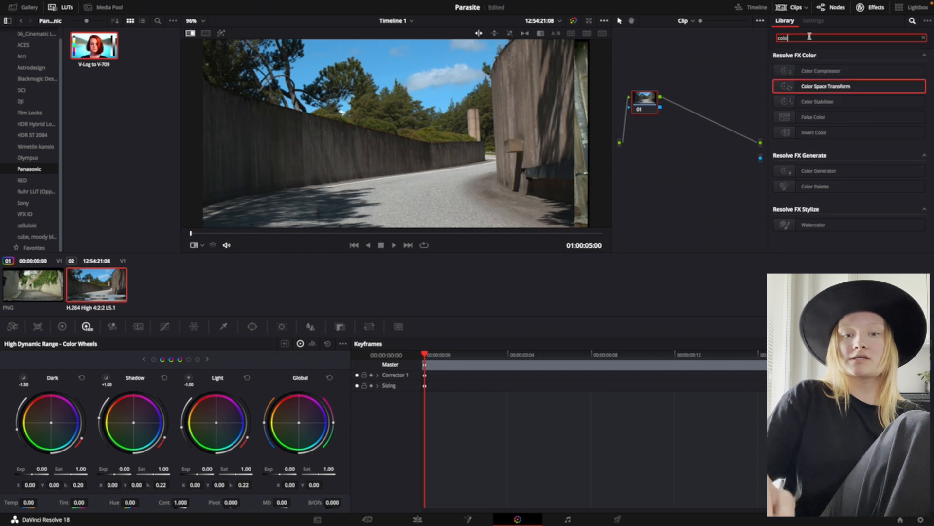
pyautogui.moveTo(828, 86); pyautogui.dragTo(656, 109)
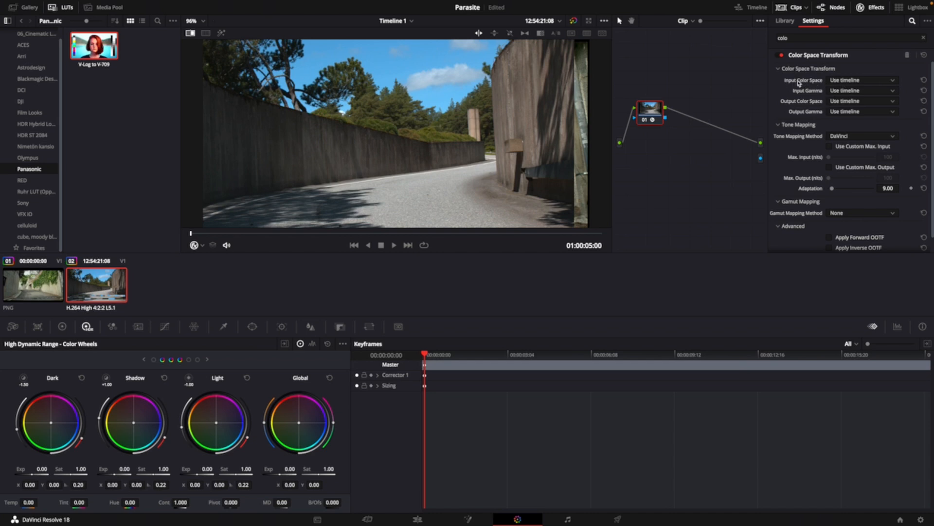
# Set the Color Space Transform's input color space to Panasonic V-Gamut.
pyautogui.click(838, 81)
pyautogui.scroll(-3, 890, 136)
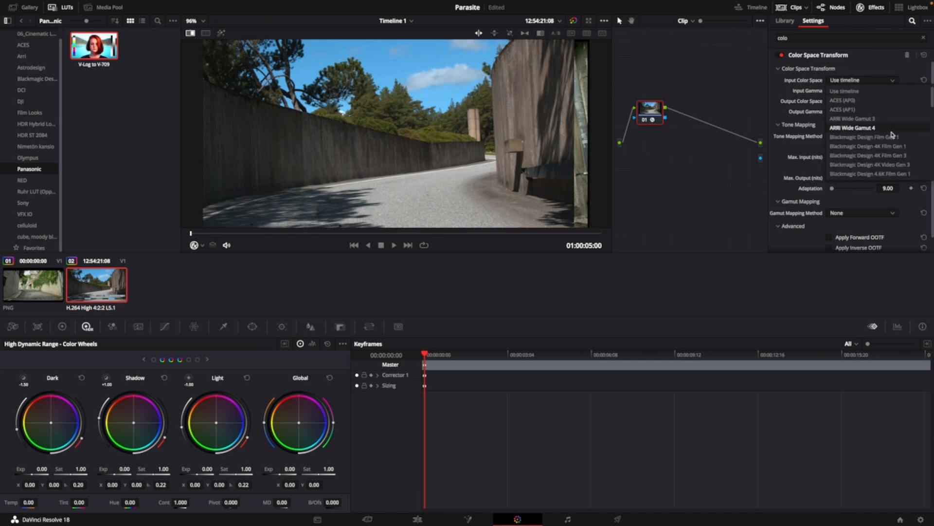
pyautogui.scroll(-3, 892, 136)
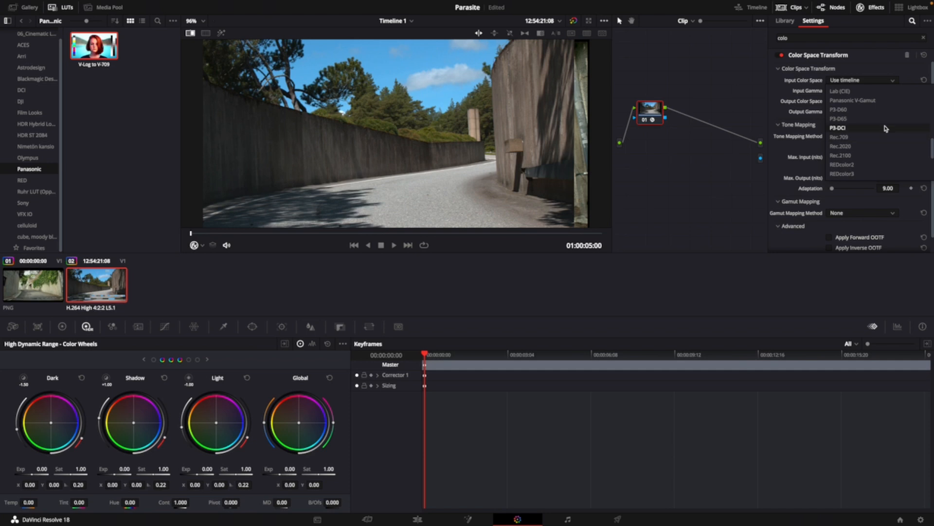
pyautogui.click(875, 111)
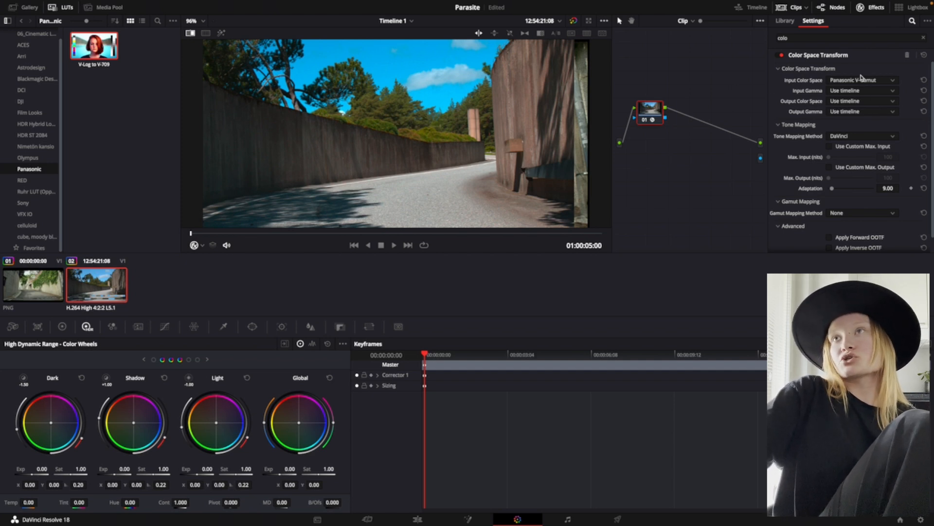
# Set the Color Space Transform's input gamma to Rec.709-A.
pyautogui.click(863, 92)
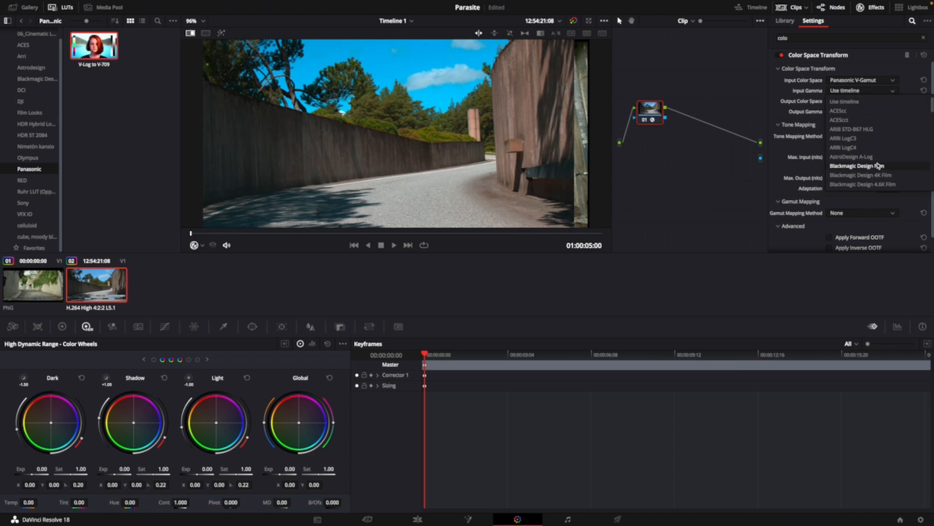
pyautogui.scroll(-5, 879, 165)
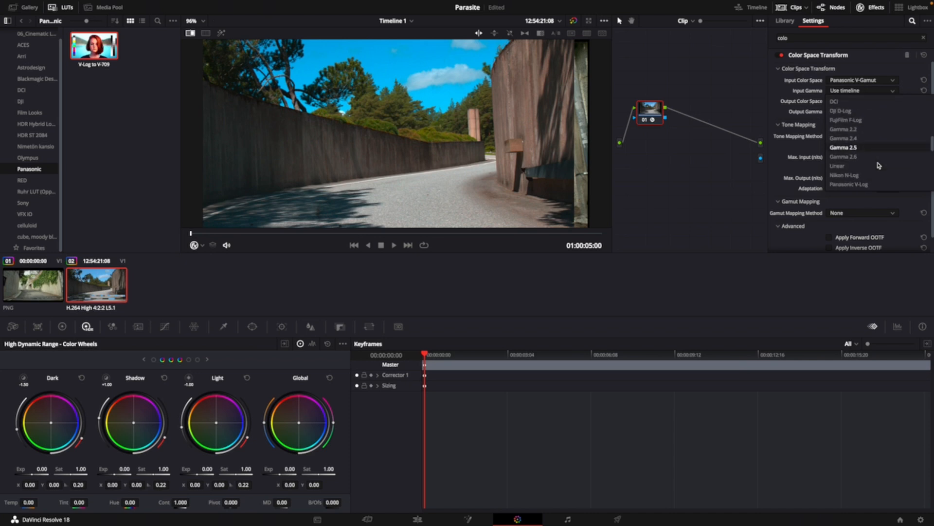
pyautogui.scroll(-3, 879, 165)
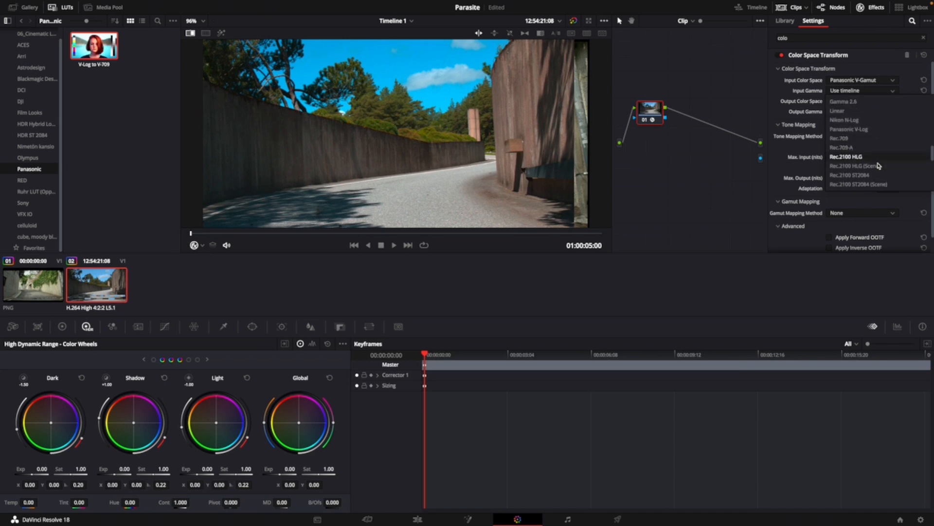
pyautogui.scroll(-4, 871, 160)
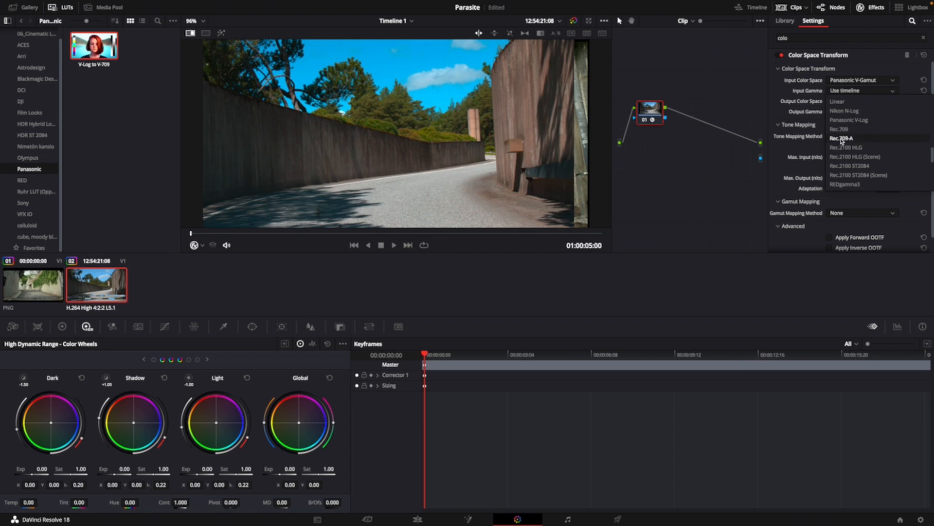
pyautogui.click(890, 142)
# Add a serial node after node 01 and label it Light.
pyautogui.moveTo(652, 118); pyautogui.dragTo(646, 108)
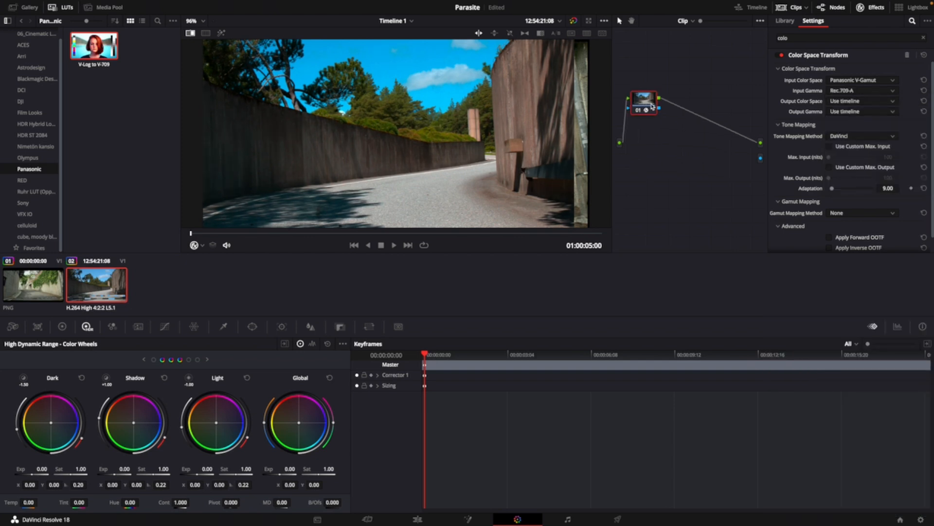
pyautogui.rightClick(645, 103)
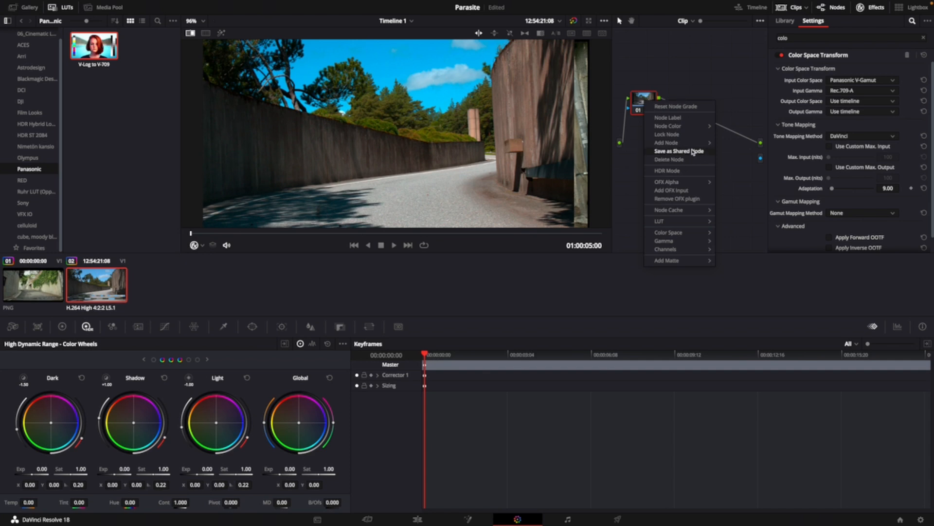
pyautogui.moveTo(674, 143)
pyautogui.click(733, 144)
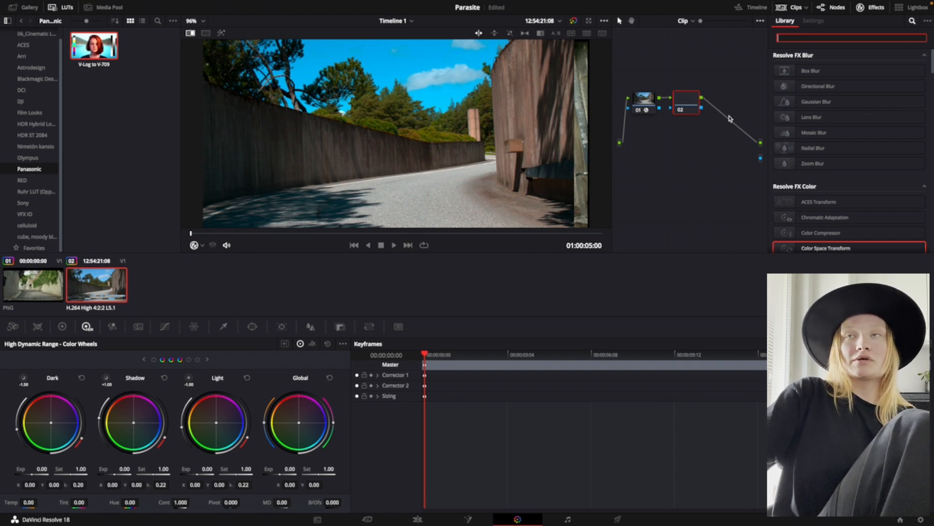
pyautogui.moveTo(694, 105); pyautogui.dragTo(690, 106)
pyautogui.rightClick(690, 105)
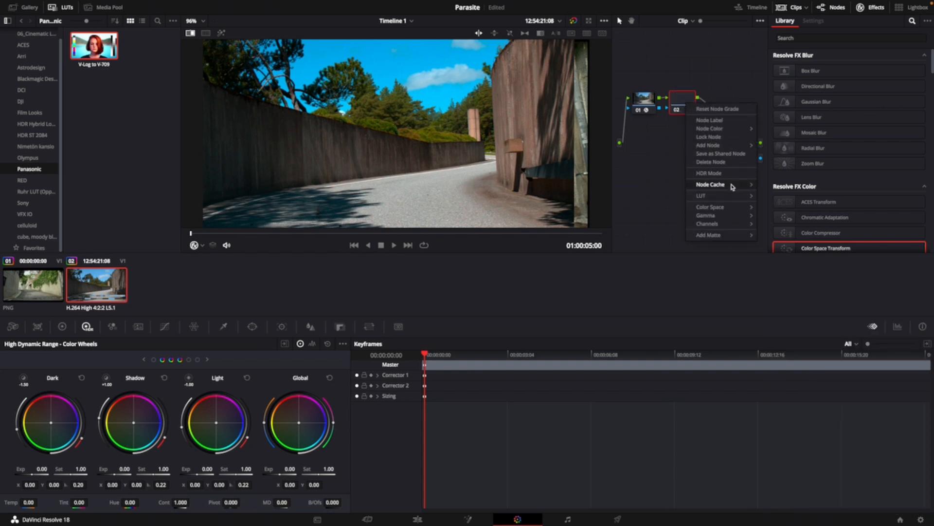
pyautogui.click(728, 122)
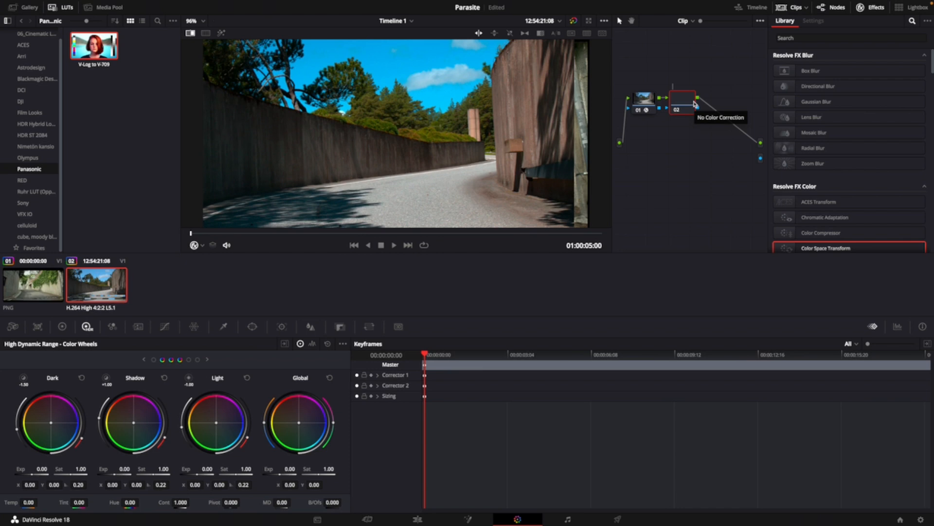
pyautogui.write('Light')
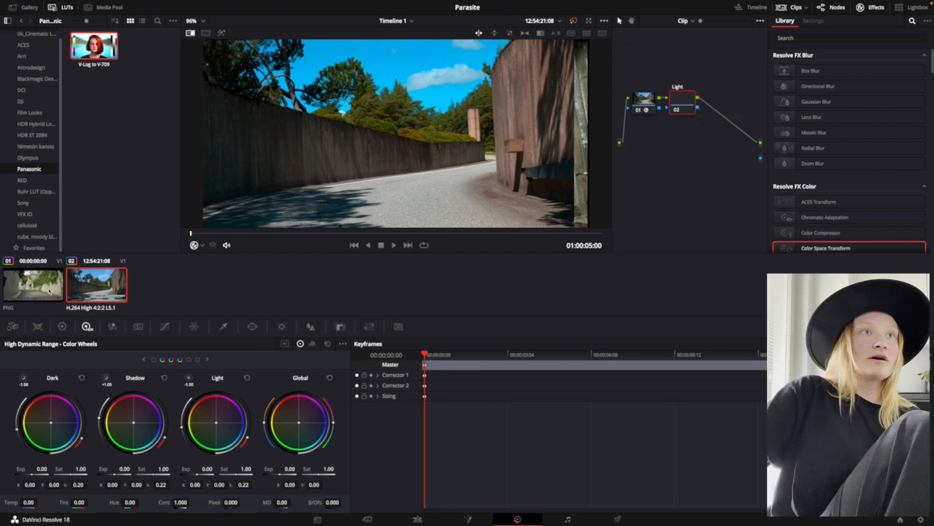
# Compare the light and contrast of the PNG reference still with the road clip.
pyautogui.click(49, 290)
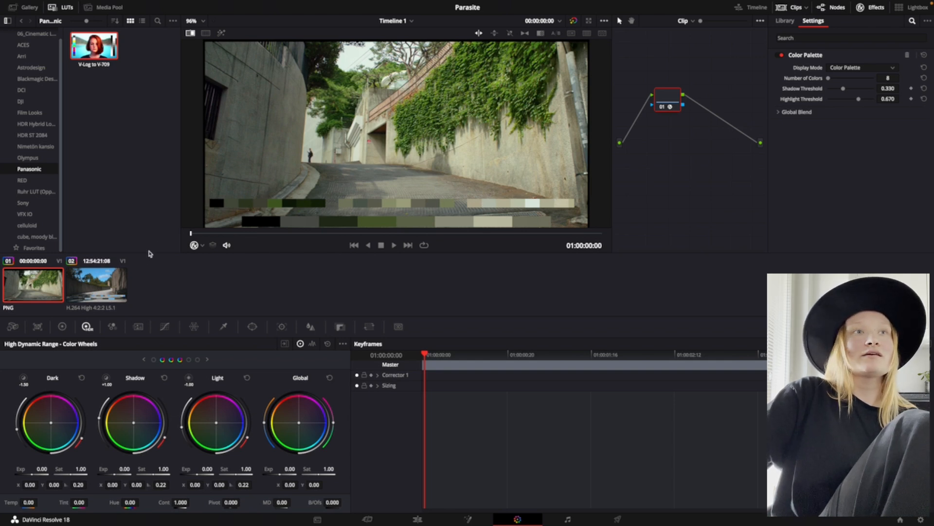
pyautogui.click(112, 282)
pyautogui.scroll(-5, 529, 126)
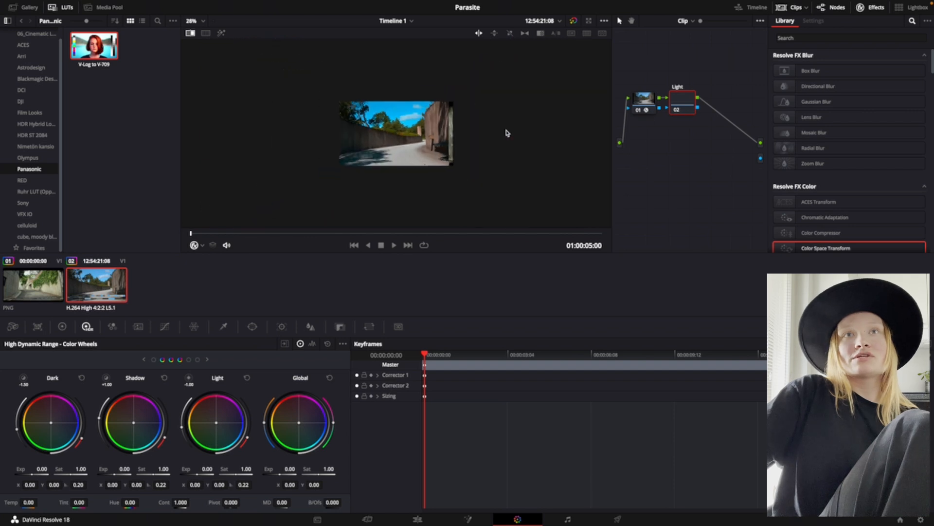
pyautogui.scroll(6, 509, 131)
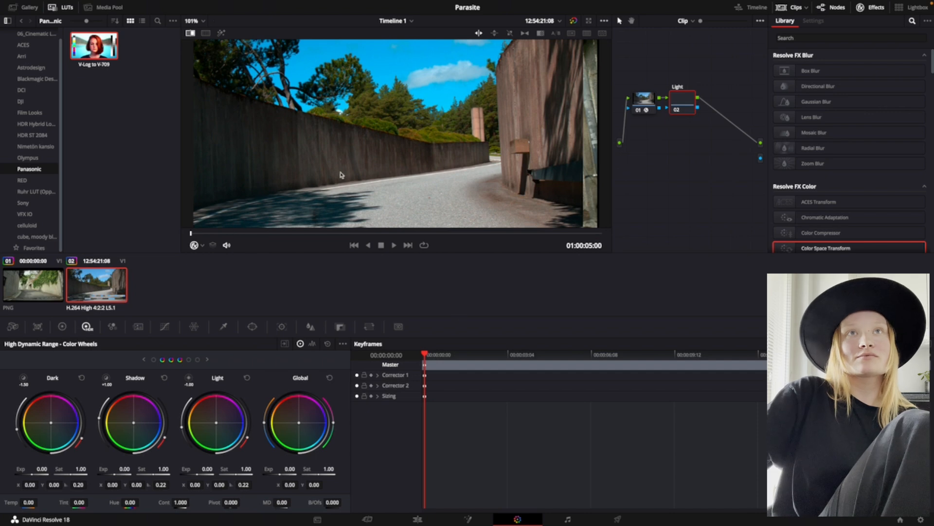
pyautogui.click(44, 298)
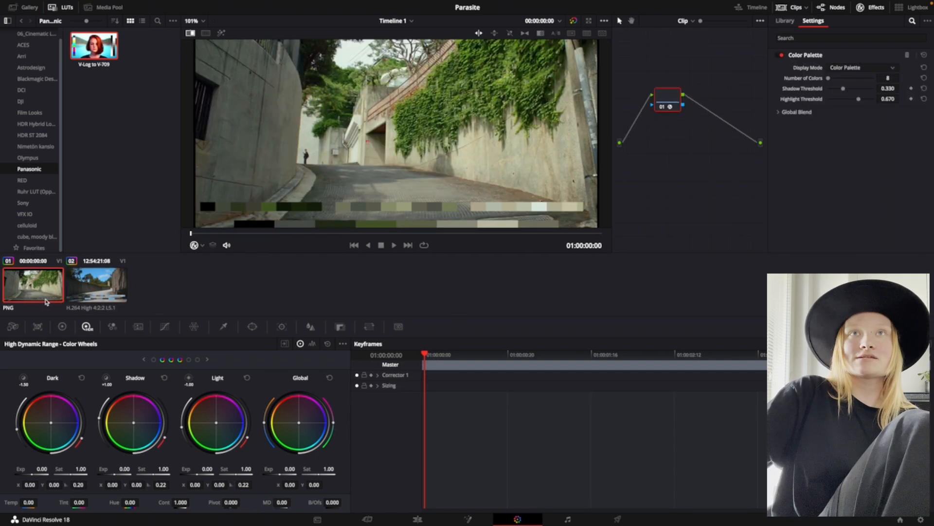
pyautogui.click(102, 301)
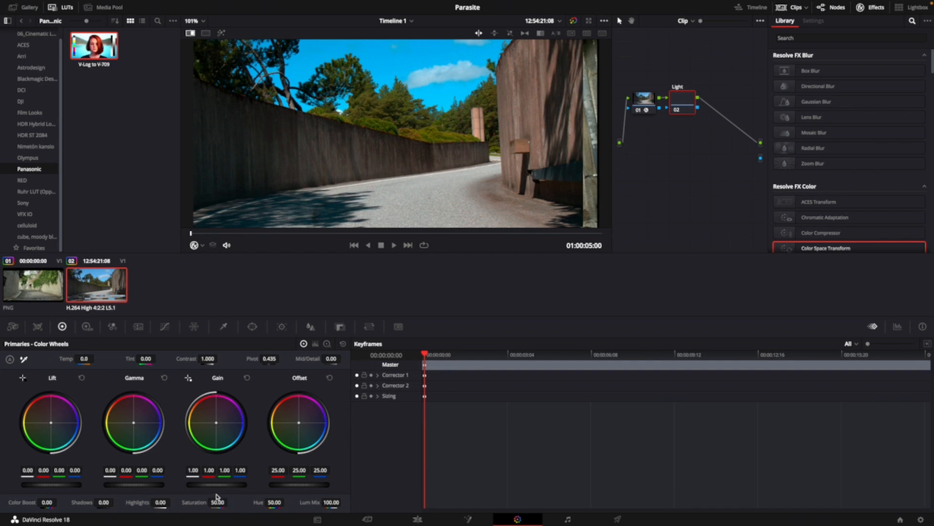
# On the Light node, raise Gain to 1.16 and Gamma to 0.02, and check the result against the reference wipe.
pyautogui.moveTo(214, 488); pyautogui.dragTo(267, 486)
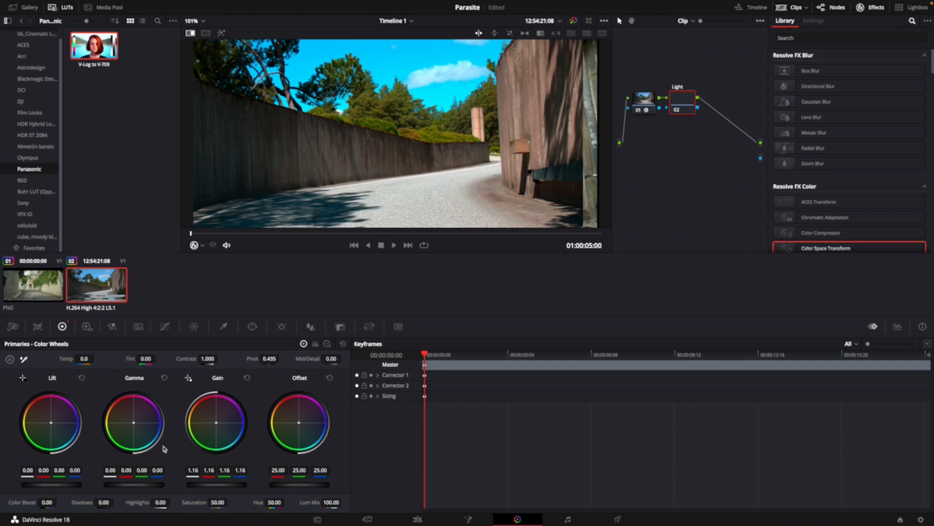
pyautogui.moveTo(137, 493); pyautogui.dragTo(175, 492)
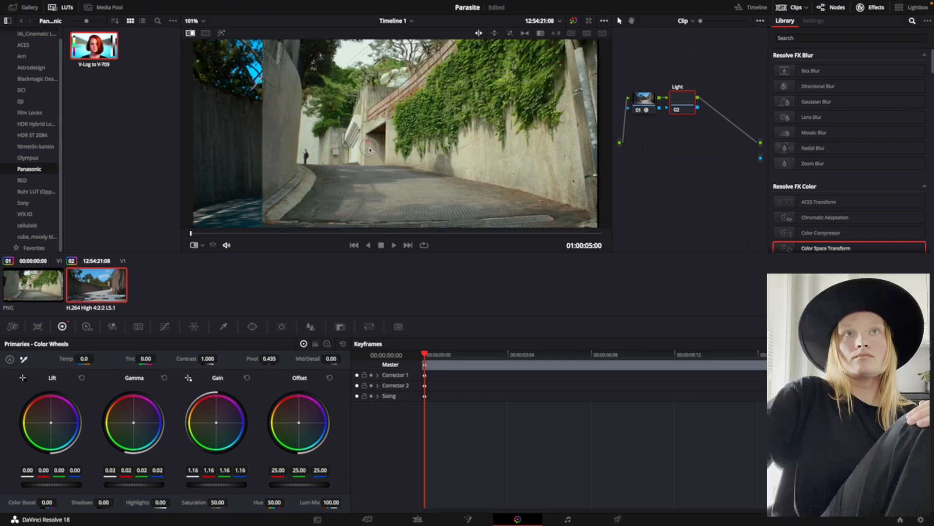
pyautogui.moveTo(370, 150); pyautogui.dragTo(549, 146)
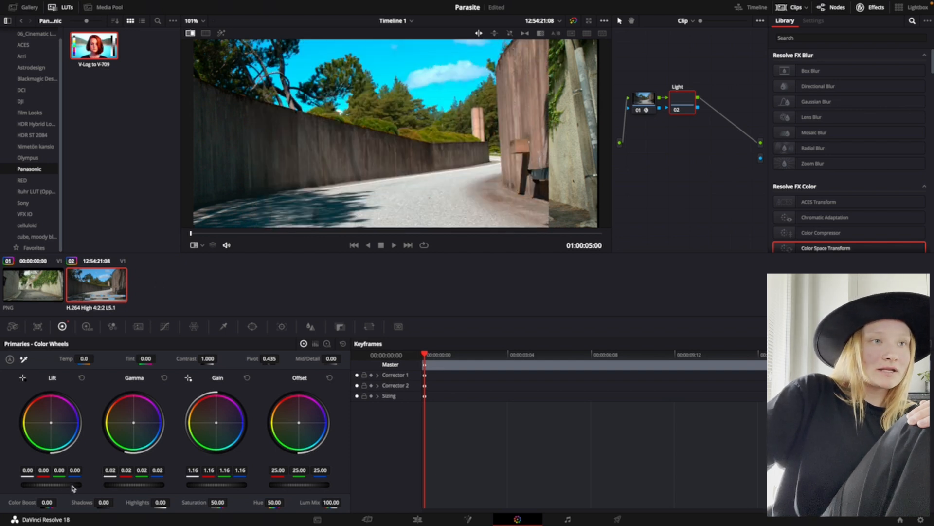
# Raise the Light node's Lift, checking the shadows against the PNG reference still.
pyautogui.moveTo(66, 488)
pyautogui.mouseDown()
pyautogui.moveTo(55, 488)
pyautogui.moveTo(73, 488)
pyautogui.mouseUp()
pyautogui.click(46, 287)
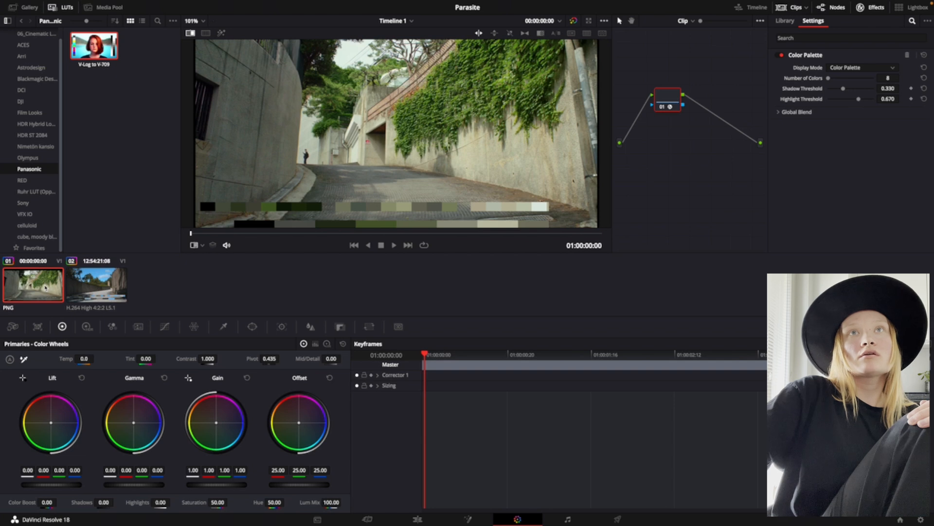
pyautogui.click(96, 284)
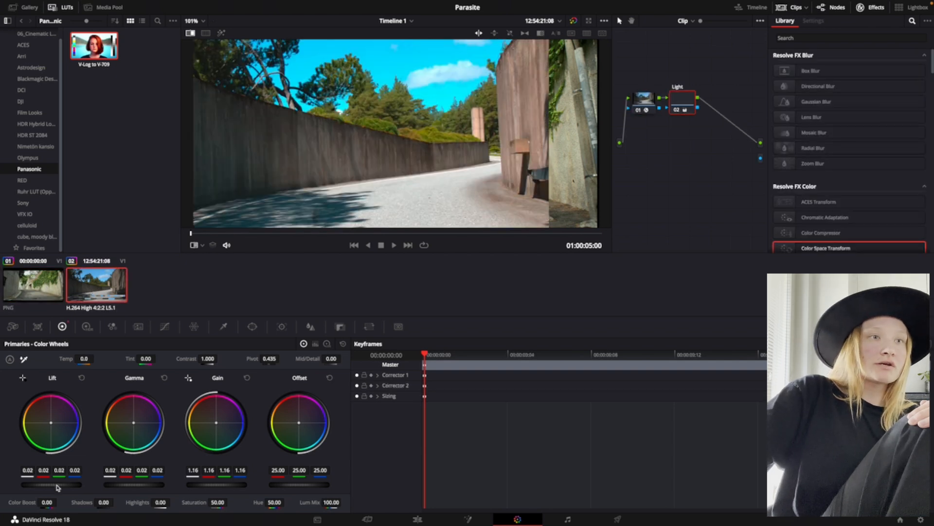
pyautogui.moveTo(57, 485); pyautogui.dragTo(91, 488)
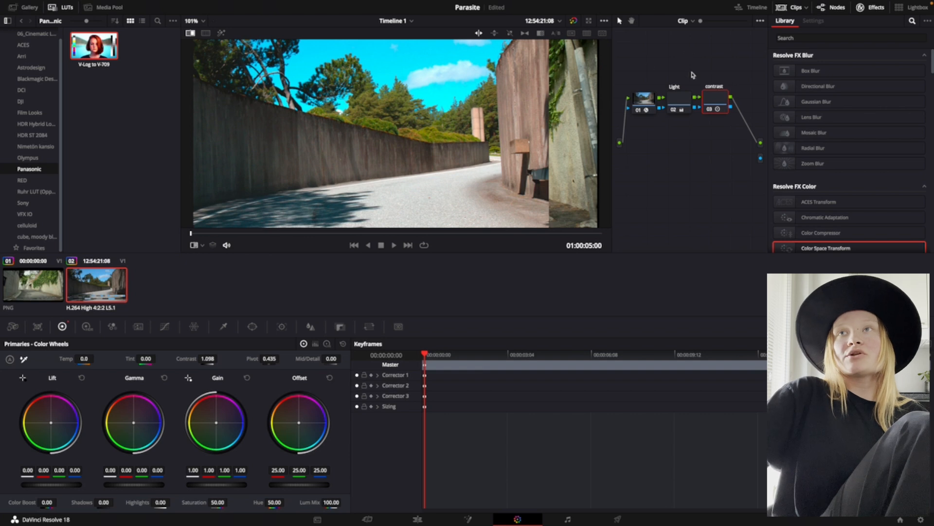
# Add a serial node after the contrast node.
pyautogui.click(640, 102)
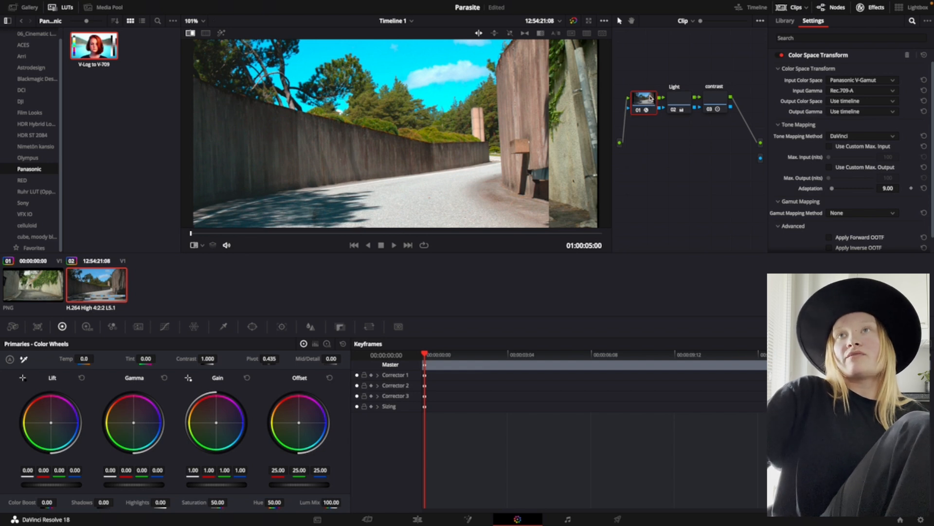
pyautogui.rightClick(721, 100)
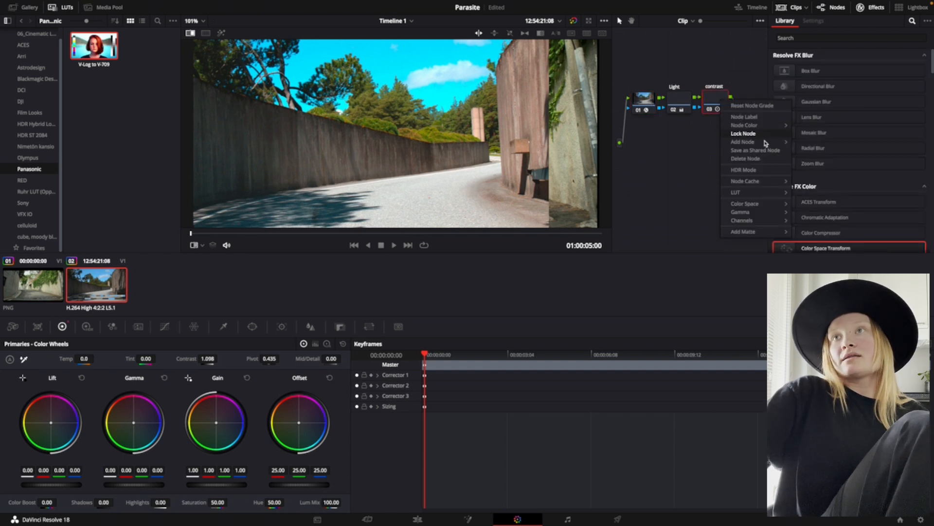
pyautogui.moveTo(749, 141)
pyautogui.click(812, 143)
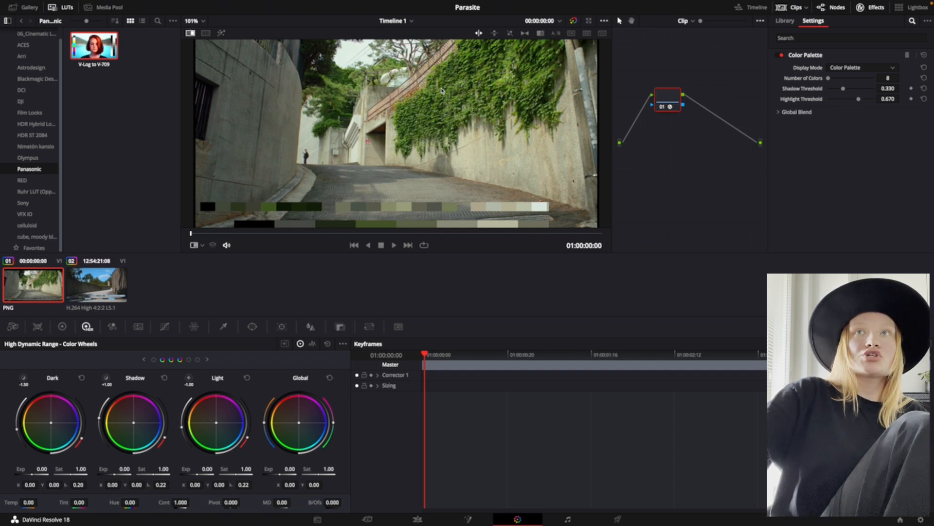
# On the road clip's HDR node, shift the Shadow wheel to X -0.02, Y -0.02 and the Dark wheel to X -0.01, Y -0.01.
pyautogui.click(97, 285)
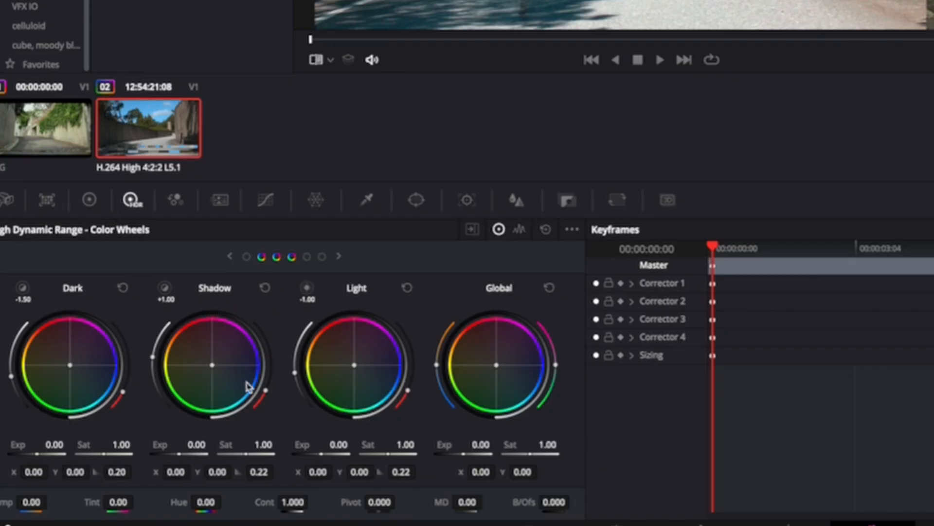
pyautogui.moveTo(204, 370); pyautogui.dragTo(190, 389)
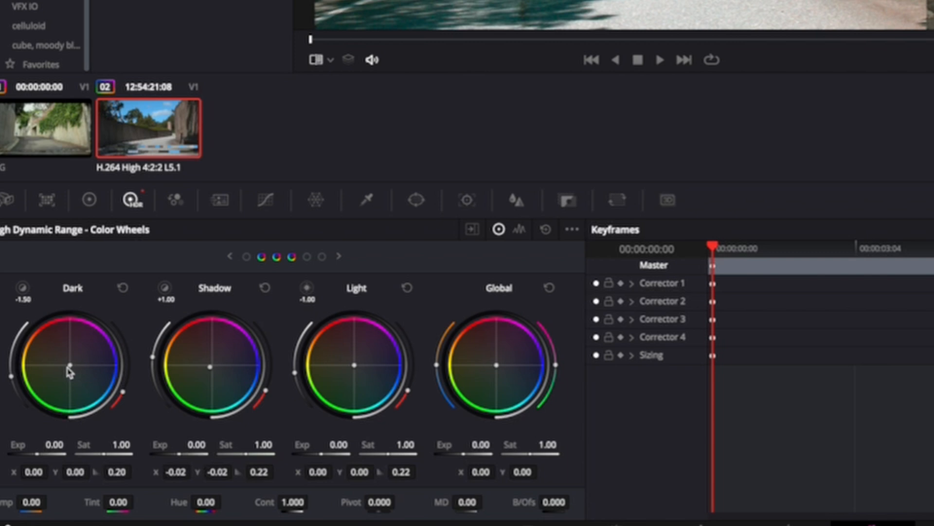
pyautogui.moveTo(71, 371); pyautogui.dragTo(67, 376)
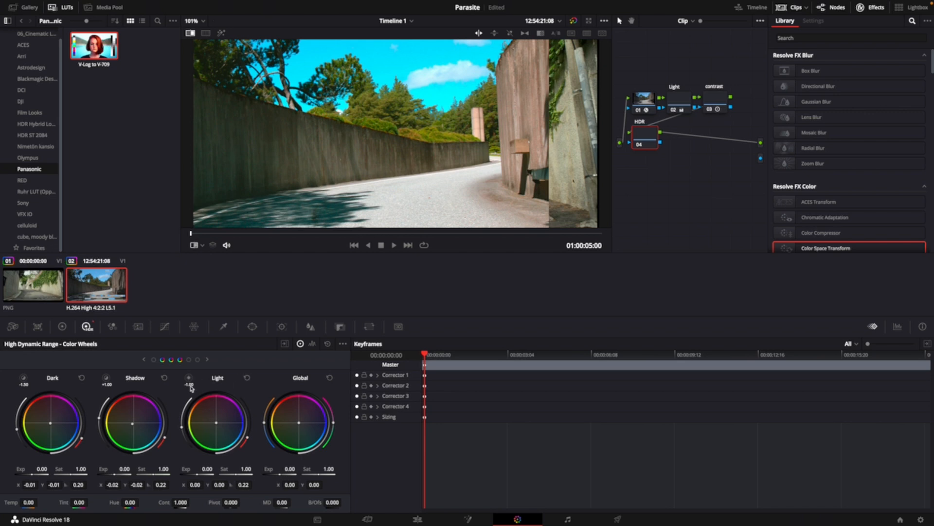
# On the HDR node, set the Light wheel's X to -0.02 and Exp to -0.56, comparing with the PNG reference still.
pyautogui.click(45, 292)
pyautogui.moveTo(217, 424)
pyautogui.mouseDown()
pyautogui.moveTo(204, 428)
pyautogui.moveTo(217, 425)
pyautogui.mouseUp()
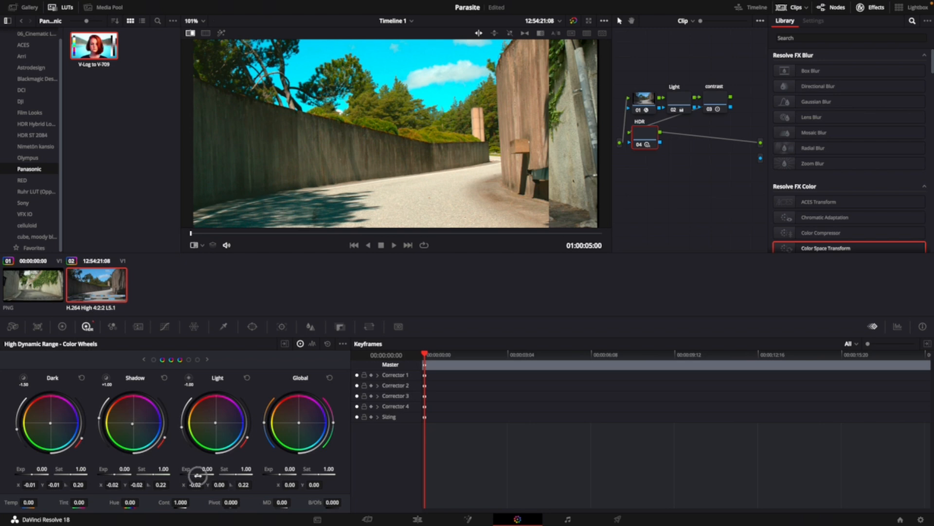
pyautogui.moveTo(198, 474); pyautogui.dragTo(100, 477)
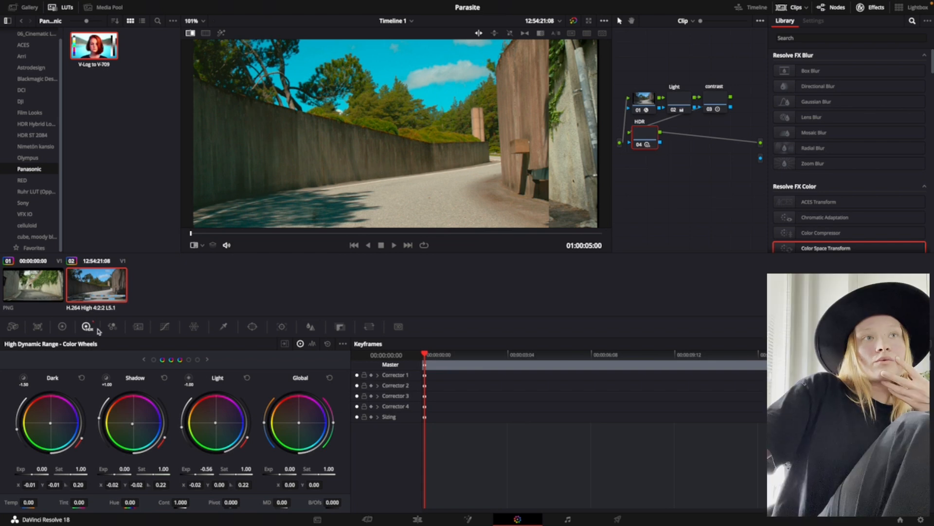
pyautogui.click(34, 286)
pyautogui.click(96, 286)
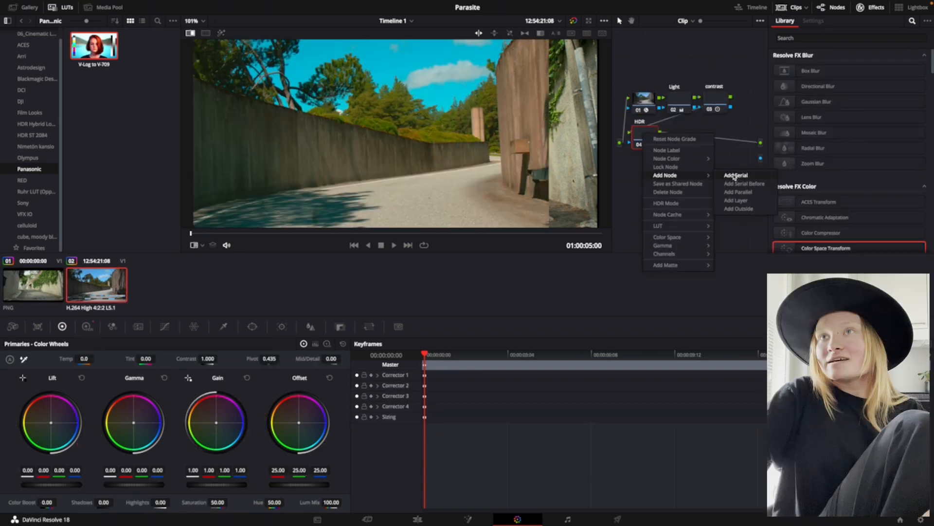
# Add a serial node after the HDR node and label it saturation.
pyautogui.click(734, 176)
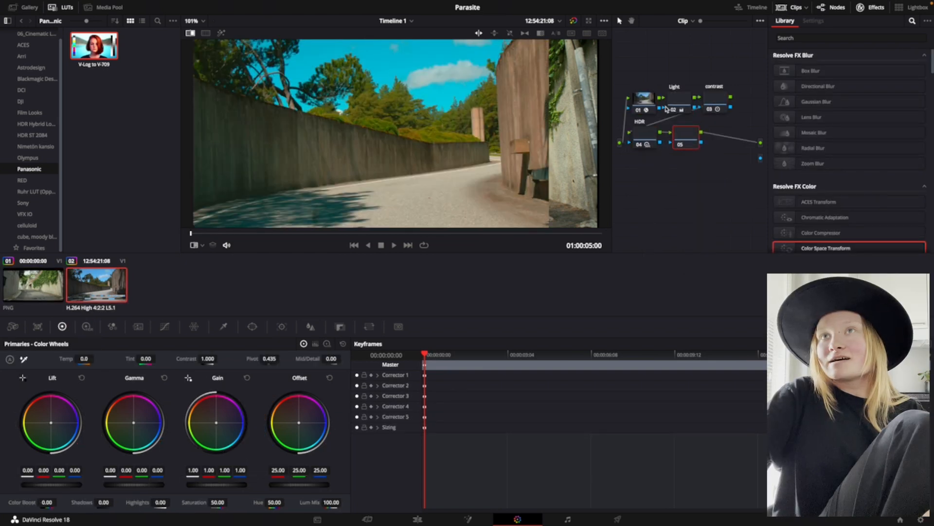
pyautogui.rightClick(695, 140)
pyautogui.click(729, 156)
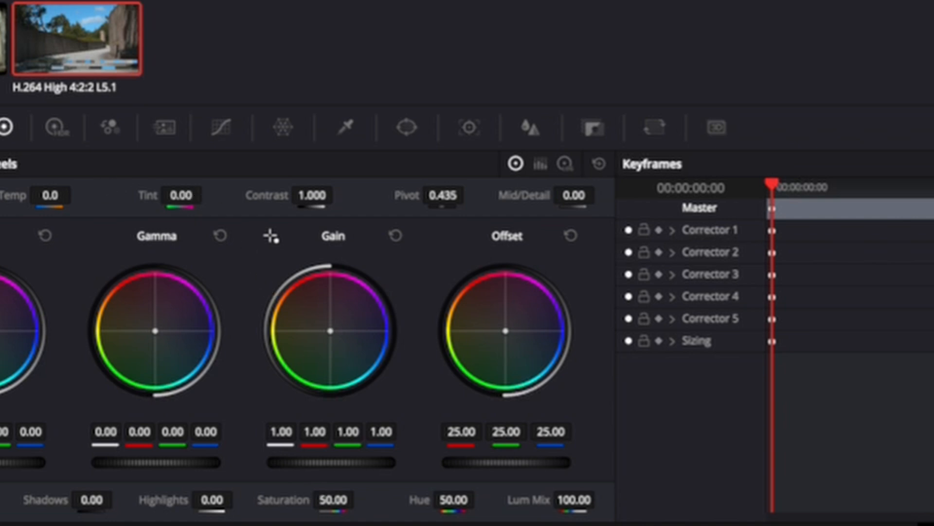
# Lower Saturation to 37.40 on the saturation node and compare the road clip with the PNG reference still.
pyautogui.moveTo(336, 506)
pyautogui.mouseDown()
pyautogui.moveTo(258, 510)
pyautogui.moveTo(334, 500)
pyautogui.mouseUp()
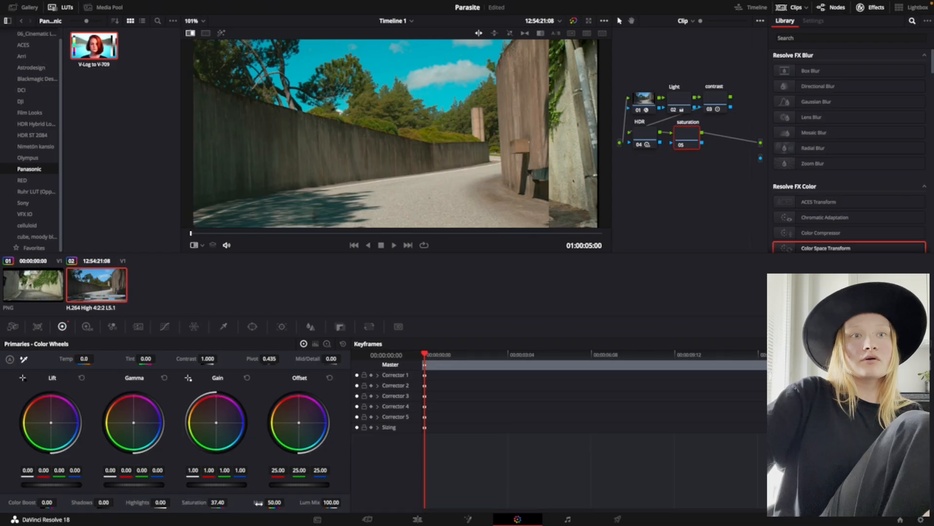
pyautogui.click(25, 296)
pyautogui.click(76, 295)
pyautogui.click(10, 296)
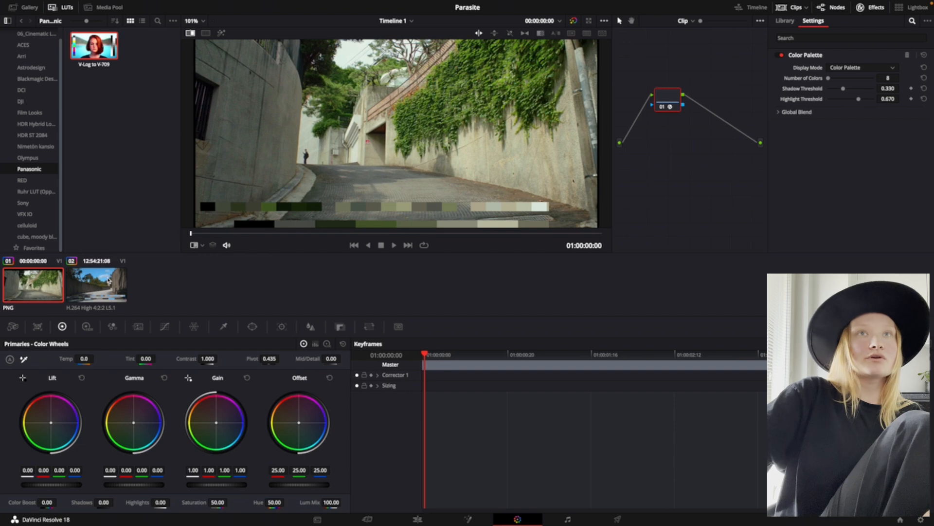
pyautogui.click(108, 281)
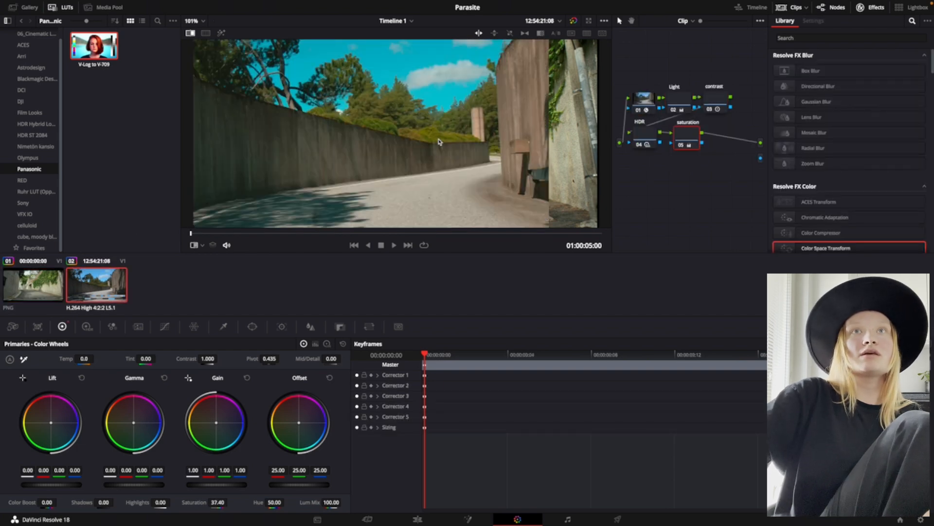
pyautogui.click(33, 288)
pyautogui.click(115, 278)
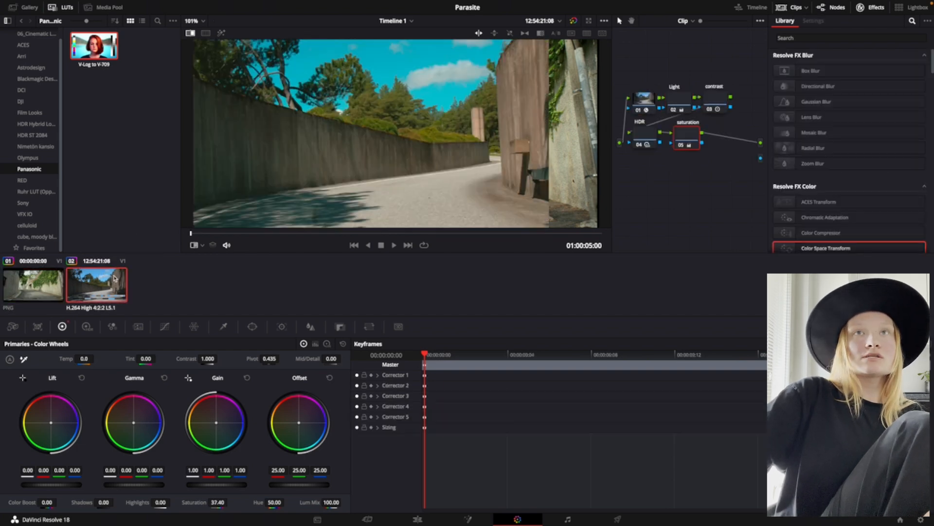
# Add a serial node after the saturation node and line it up in the node chain.
pyautogui.moveTo(699, 132); pyautogui.dragTo(694, 134)
pyautogui.rightClick(694, 134)
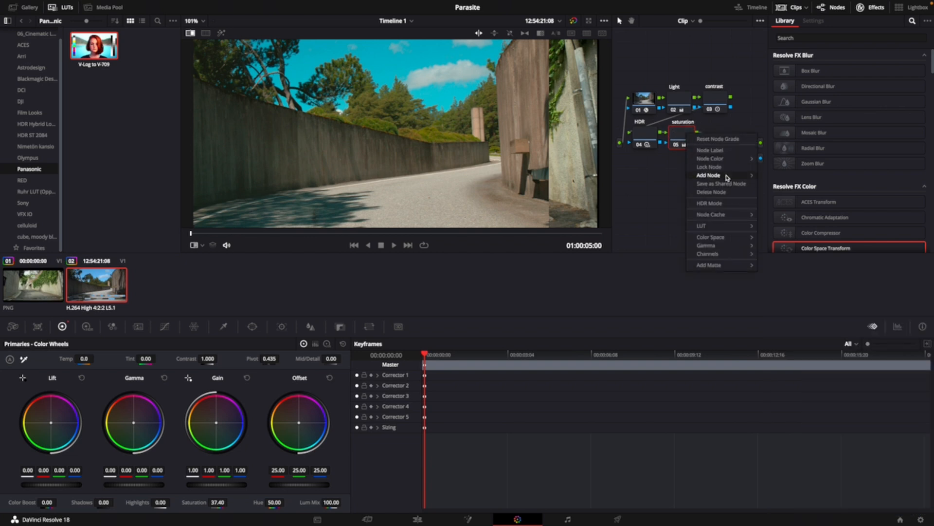
pyautogui.moveTo(727, 176)
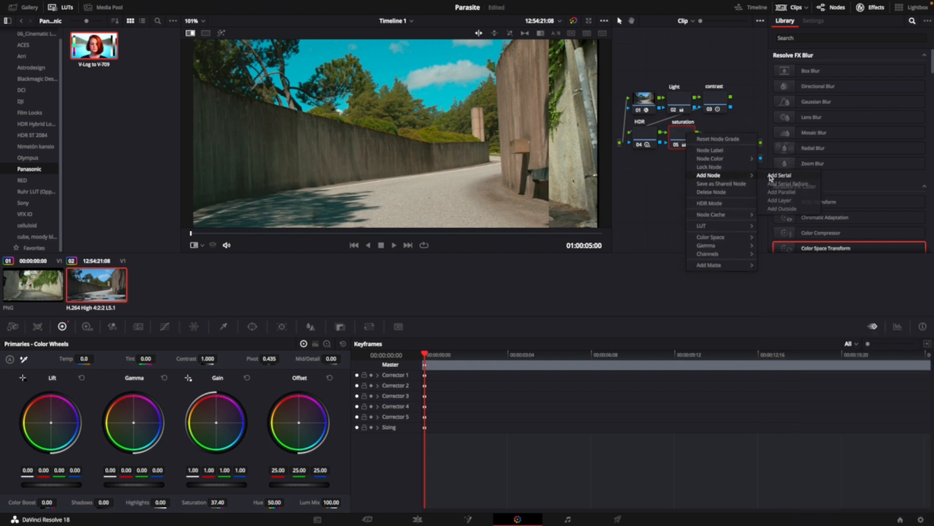
pyautogui.click(770, 176)
pyautogui.moveTo(714, 131); pyautogui.dragTo(717, 133)
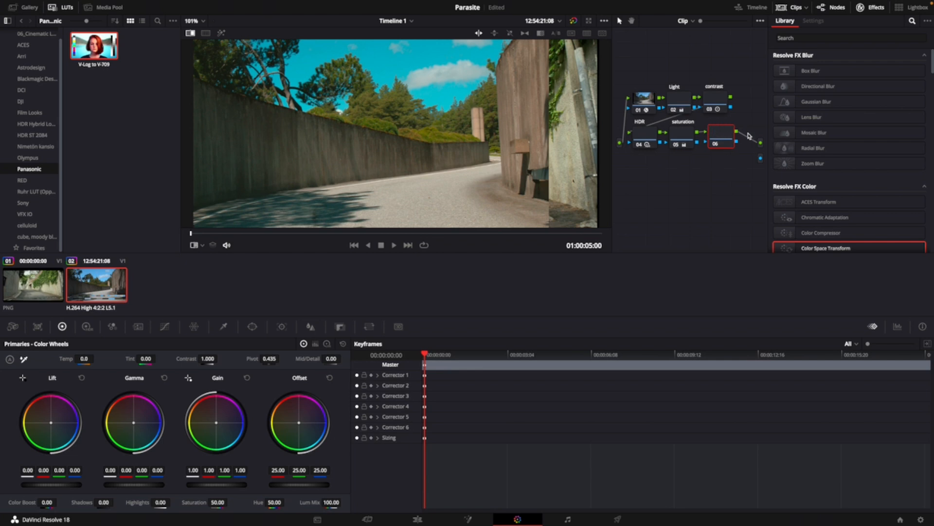
# Open the Color Warper for node 06 and sample the concrete wall with the viewer's Qualifier.
pyautogui.click(195, 327)
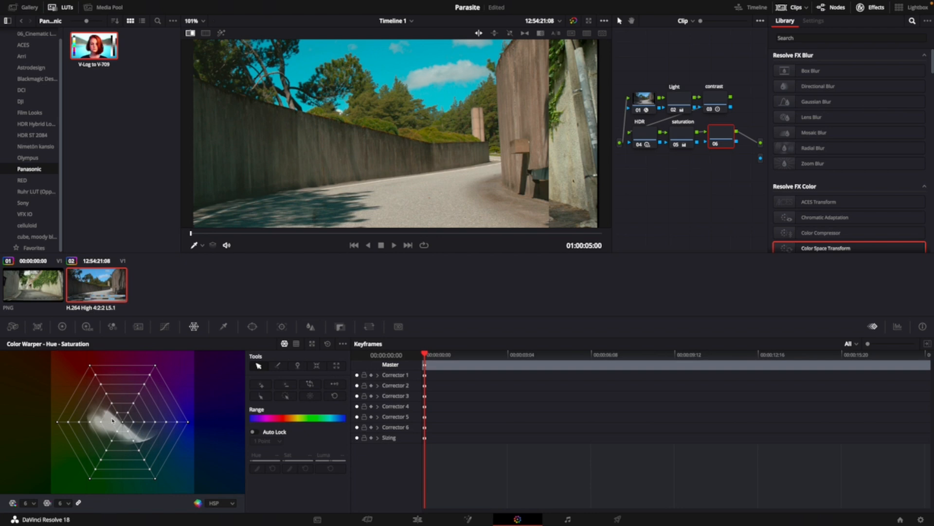
pyautogui.click(199, 250)
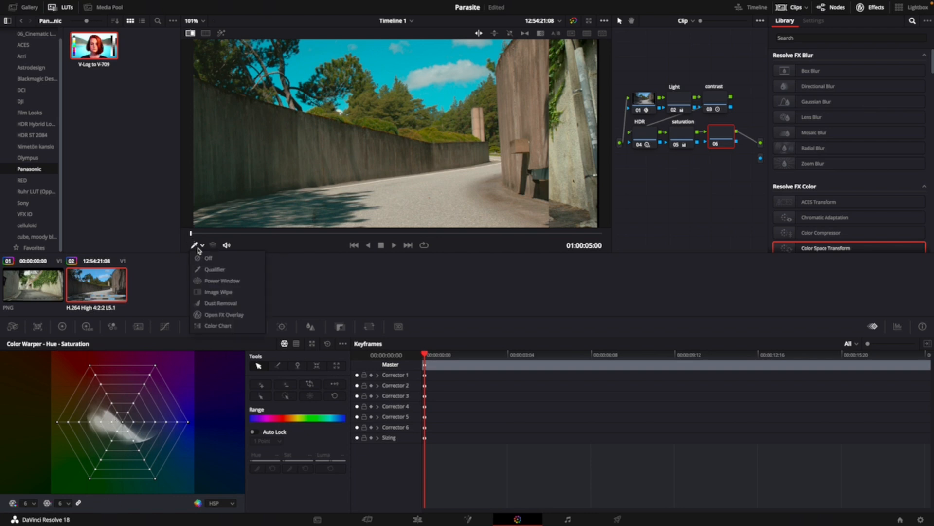
pyautogui.click(215, 269)
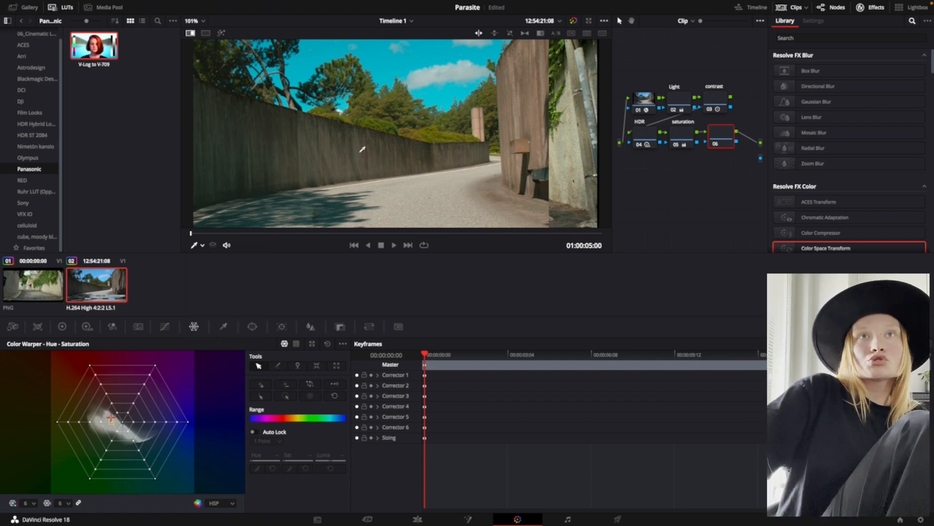
pyautogui.click(362, 148)
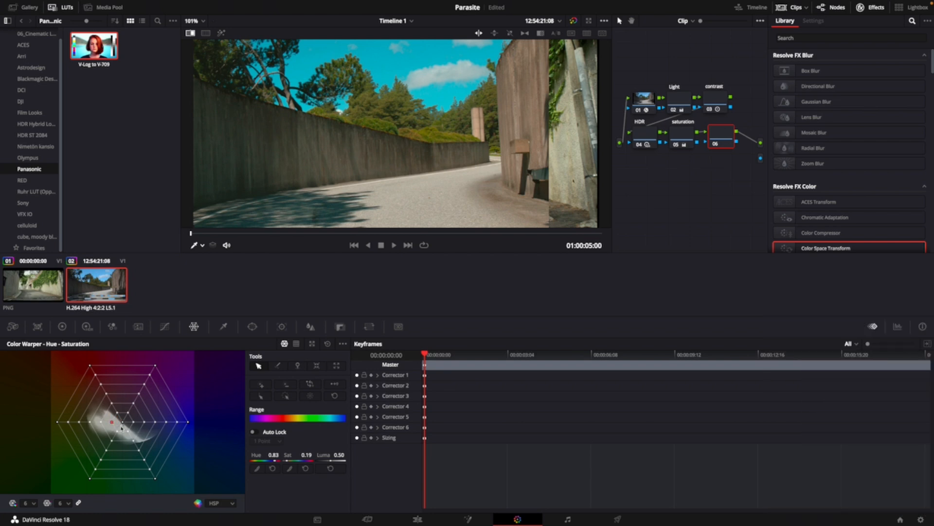
# Warp the sampled wall color toward green-yellow with Hue 0.80, Sat 0.31 and Luma 0.57.
pyautogui.moveTo(112, 421); pyautogui.dragTo(110, 442)
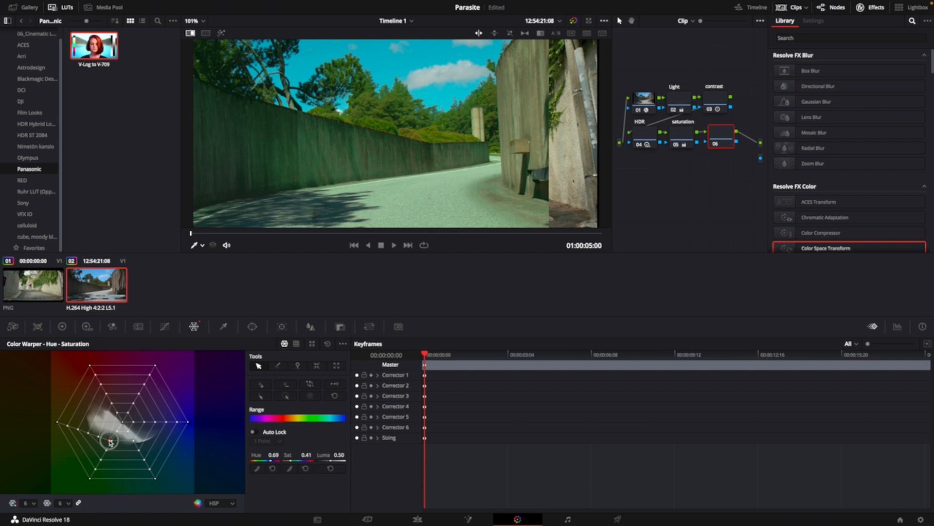
pyautogui.moveTo(109, 442); pyautogui.dragTo(113, 424)
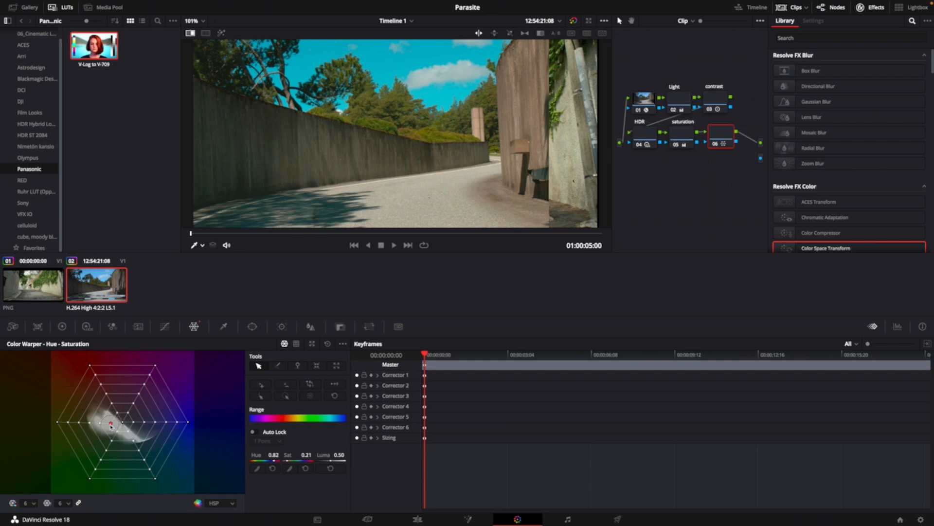
pyautogui.moveTo(112, 426); pyautogui.dragTo(107, 428)
pyautogui.moveTo(329, 460); pyautogui.dragTo(229, 461)
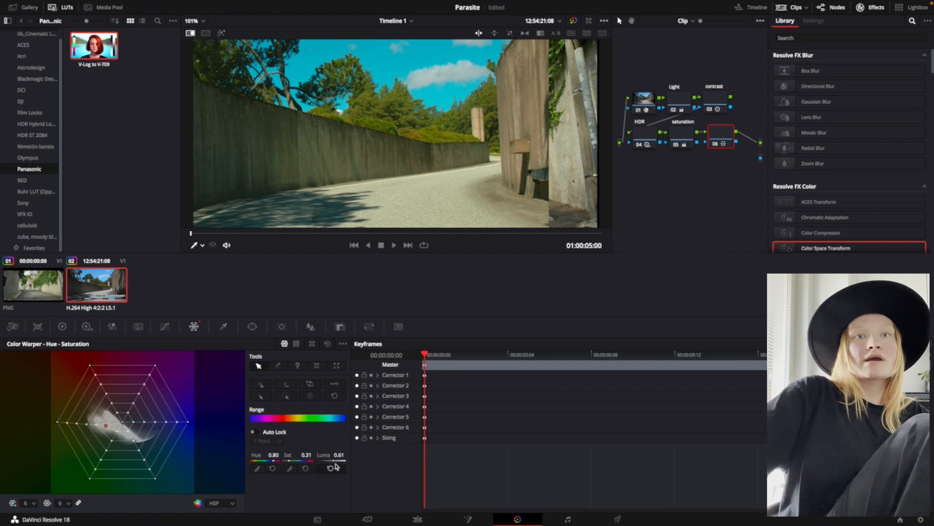
pyautogui.moveTo(333, 460); pyautogui.dragTo(298, 460)
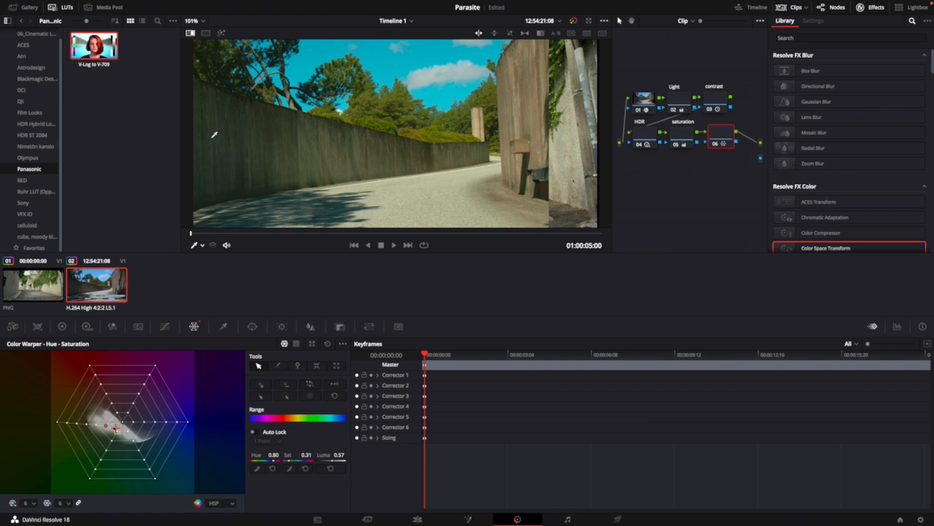
# Nudge a second low-saturation point in the Color Warper and shift the center point to Hue 0.41, Sat 0.10.
pyautogui.click(122, 426)
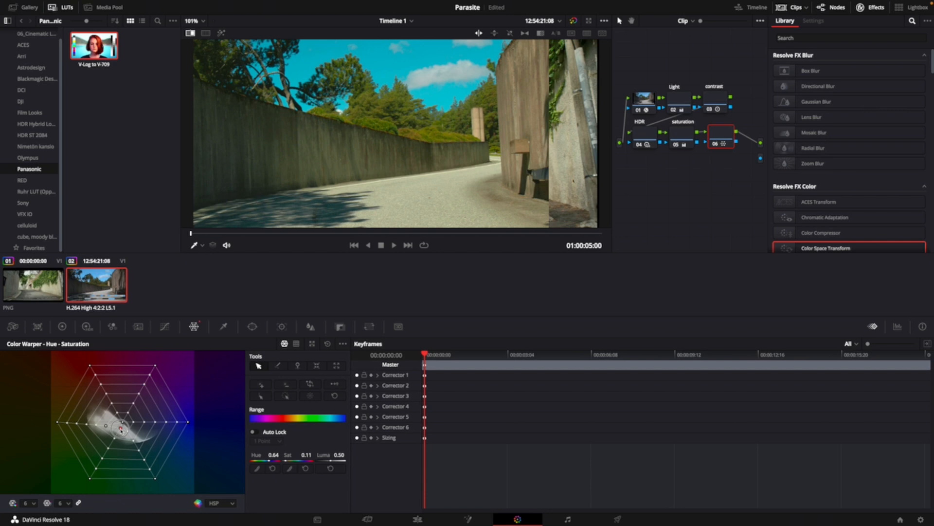
pyautogui.moveTo(121, 428)
pyautogui.mouseDown()
pyautogui.moveTo(119, 444)
pyautogui.moveTo(120, 429)
pyautogui.mouseUp()
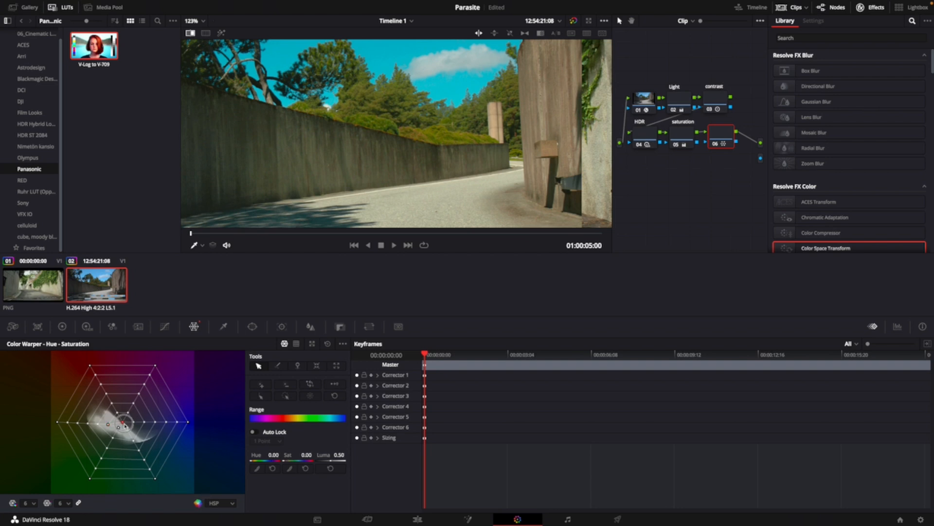
pyautogui.moveTo(124, 425); pyautogui.dragTo(135, 428)
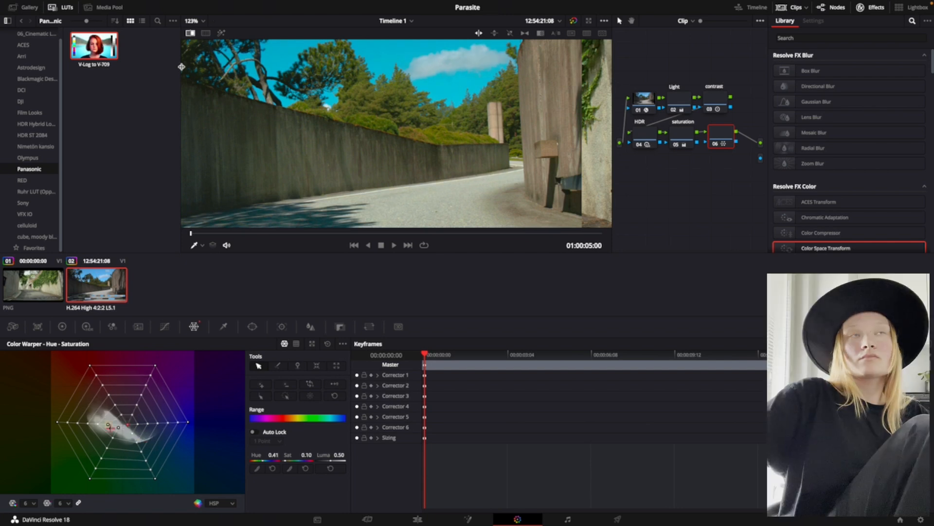
# Turn off the reference wipe and the viewer's on-screen Qualifier, checking the road clip against the PNG reference still.
pyautogui.click(190, 33)
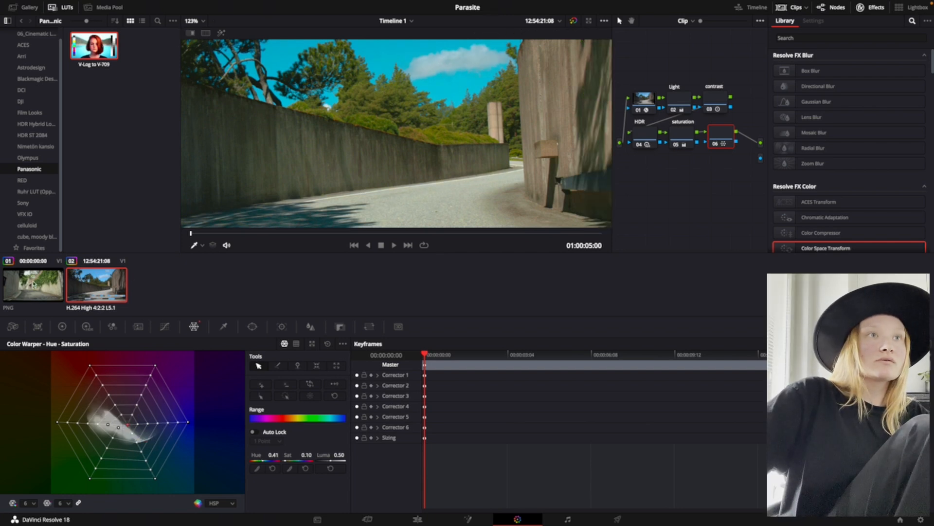
pyautogui.click(35, 283)
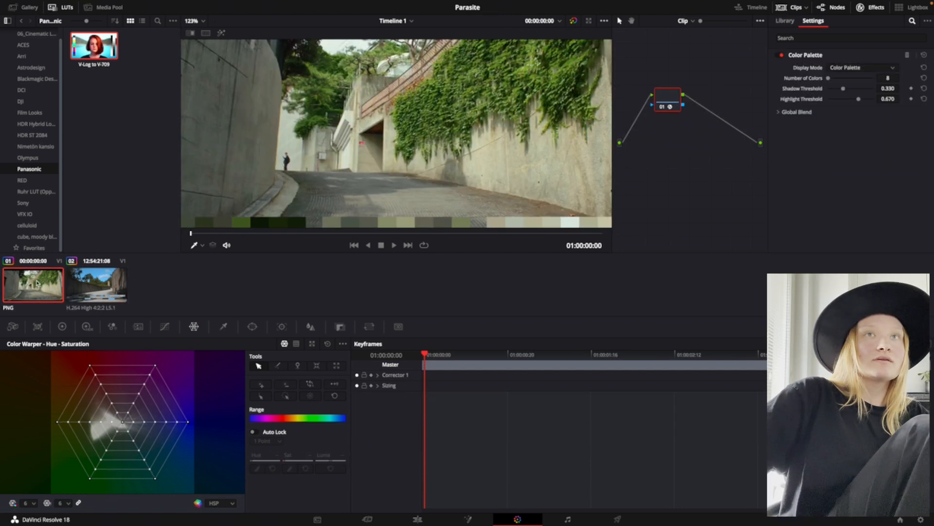
pyautogui.click(113, 283)
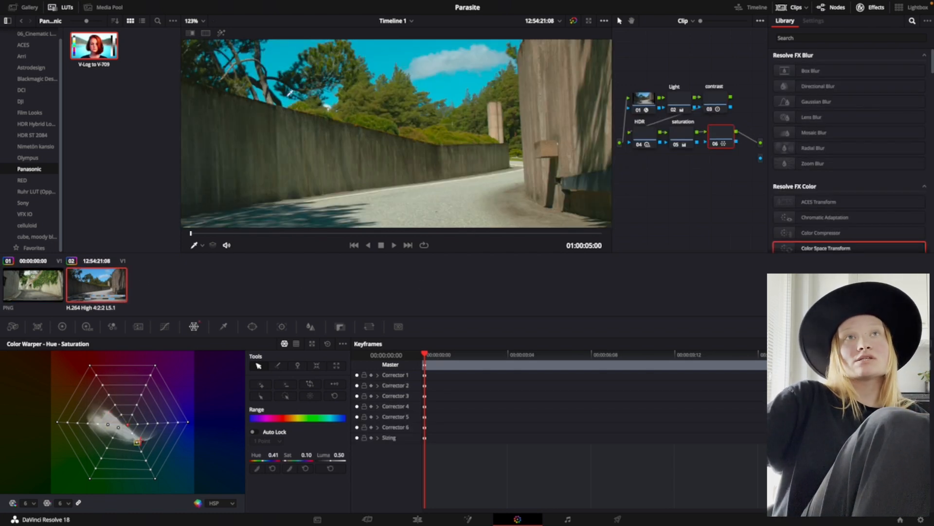
pyautogui.click(201, 245)
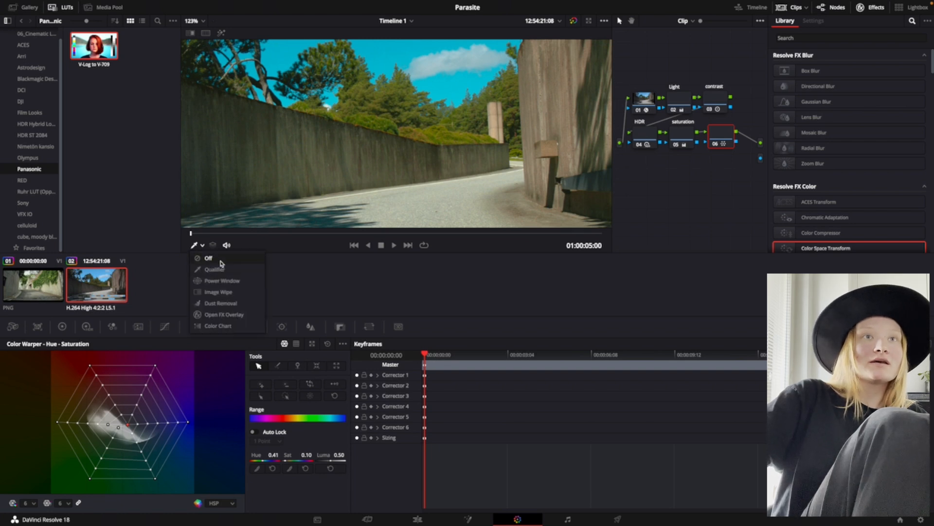
pyautogui.click(211, 257)
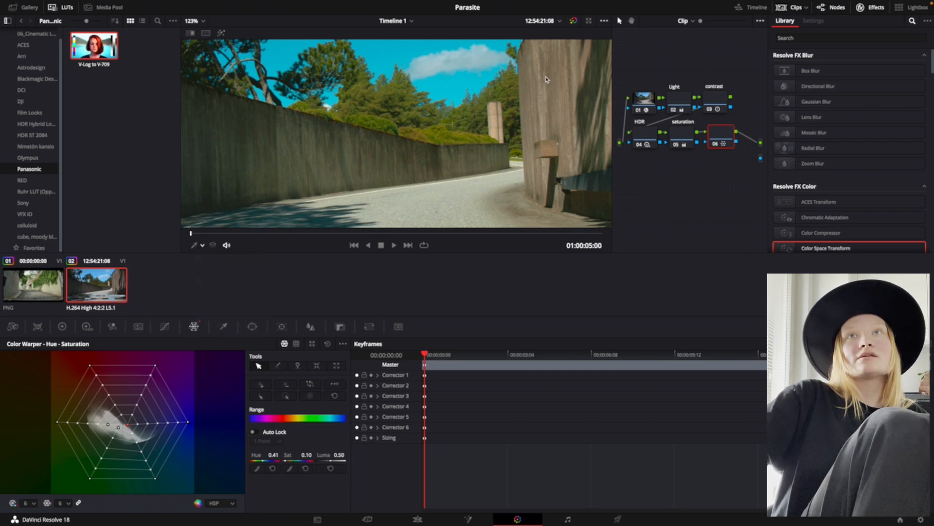
# Raise the Light node's Lift to 0.06, comparing the Parade scope with that of the PNG reference still.
pyautogui.click(679, 101)
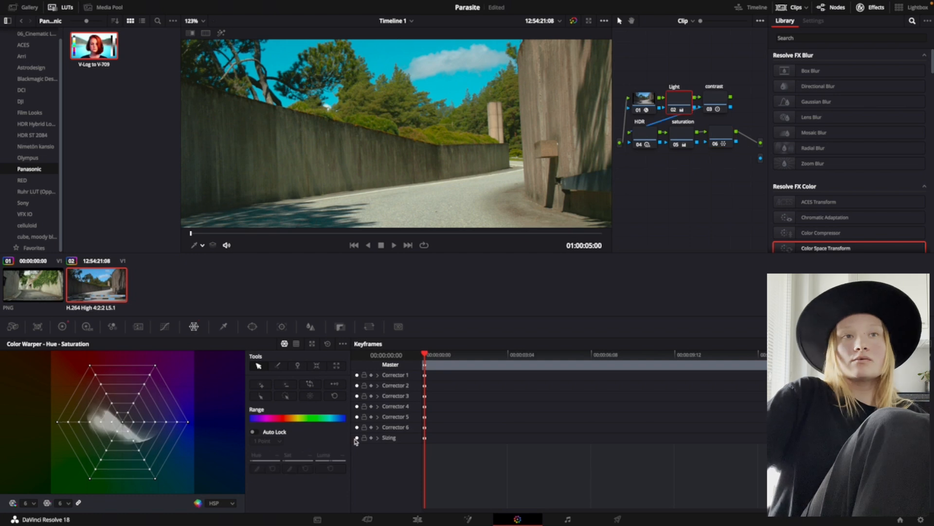
pyautogui.click(68, 326)
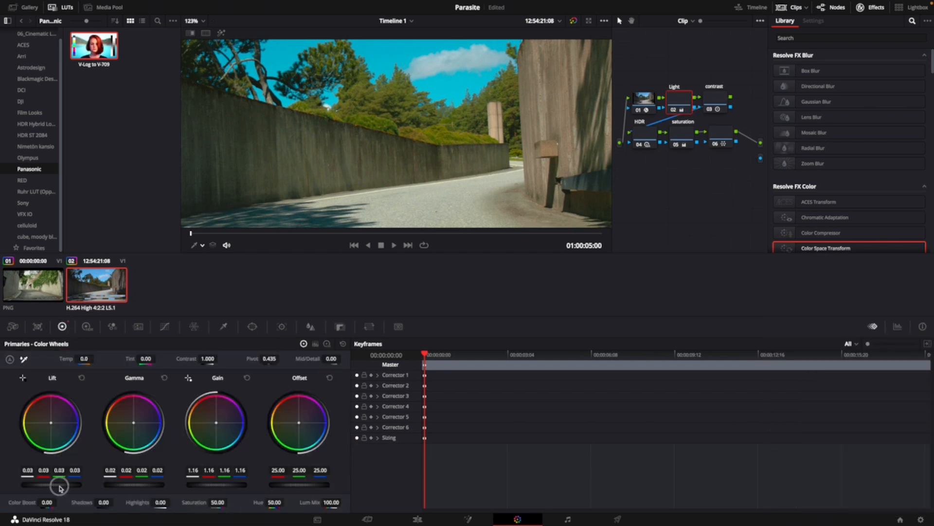
pyautogui.moveTo(42, 486); pyautogui.dragTo(56, 486)
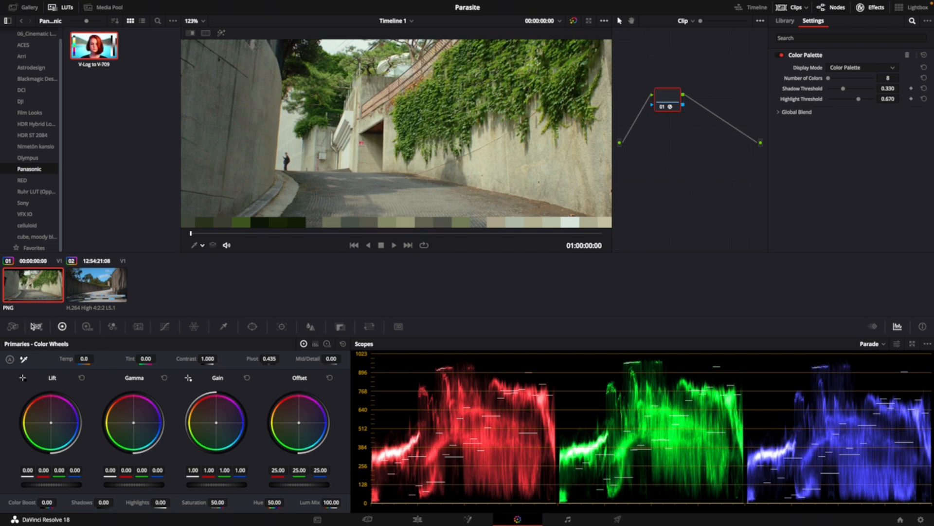
pyautogui.click(97, 285)
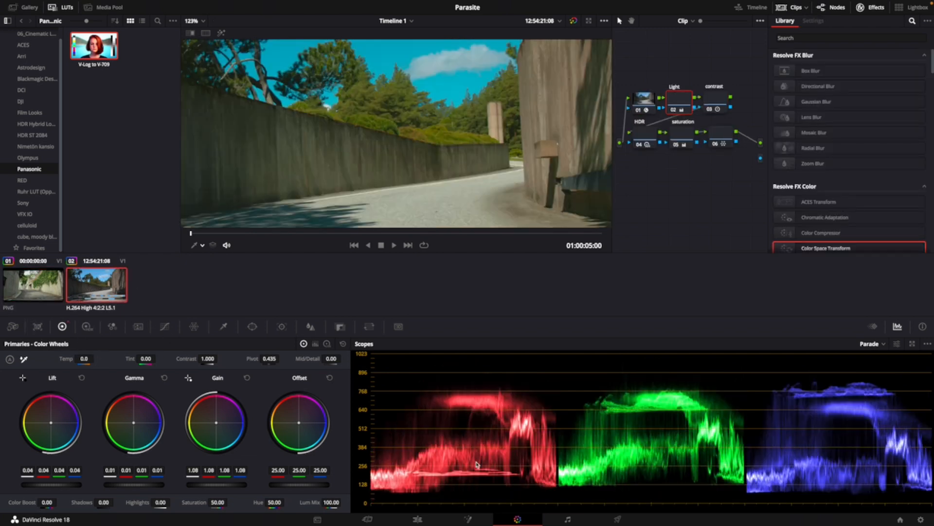
pyautogui.moveTo(57, 485); pyautogui.dragTo(69, 487)
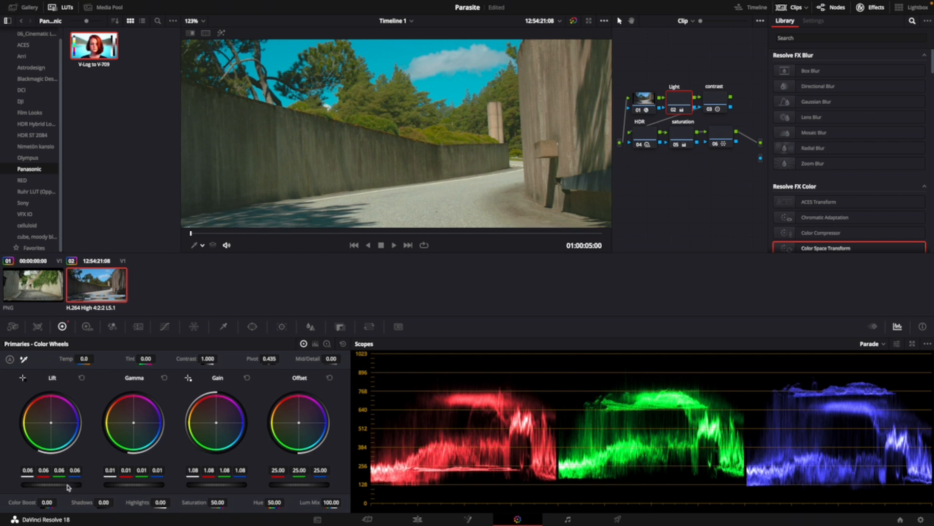
# Set the Light node's Gain to 1.16 and Gamma to 0.02, and check against the PNG reference still.
pyautogui.moveTo(215, 489); pyautogui.dragTo(274, 488)
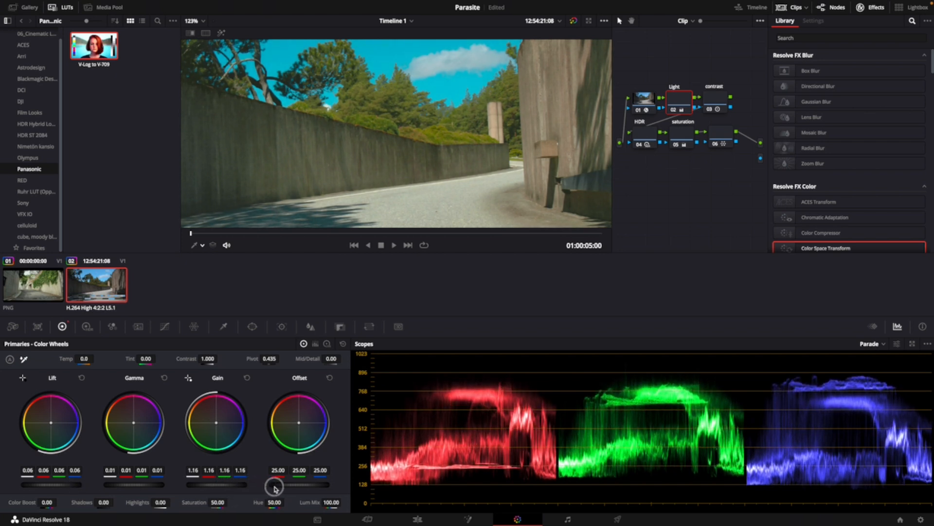
pyautogui.moveTo(125, 489); pyautogui.dragTo(144, 487)
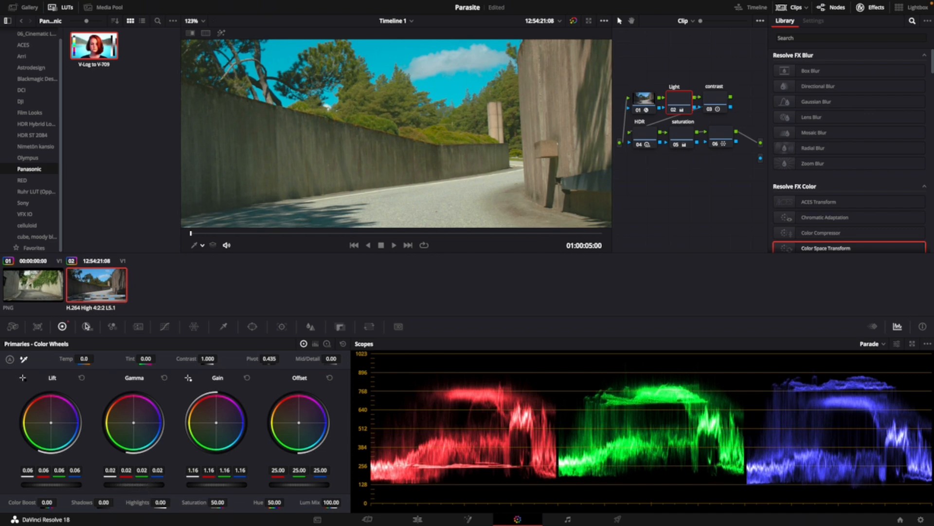
pyautogui.click(43, 292)
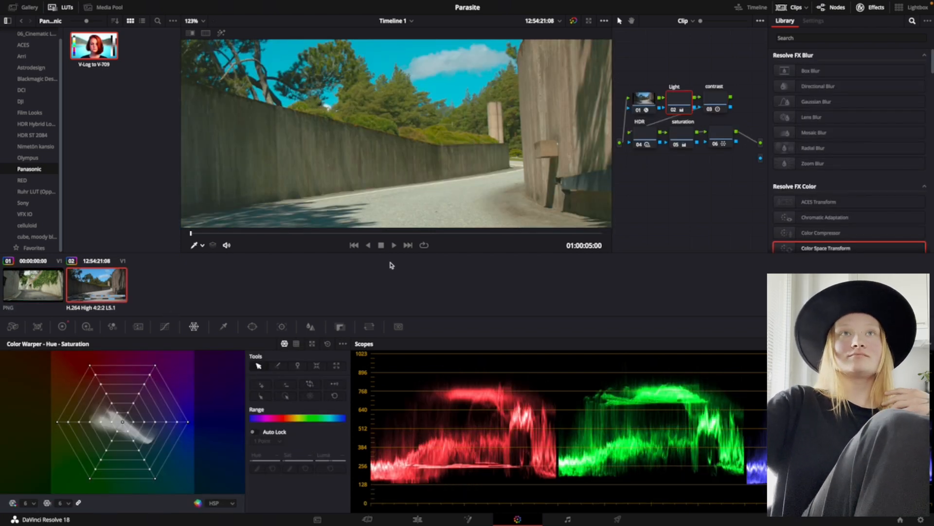
# Select the contrast node and open its primary color wheels.
pyautogui.hotkey('alt', 'shift', "'")
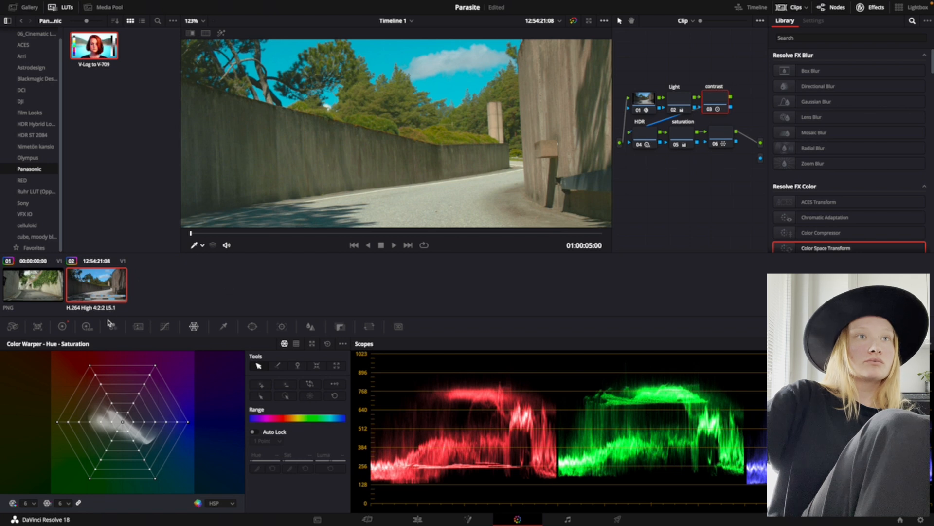
pyautogui.click(65, 328)
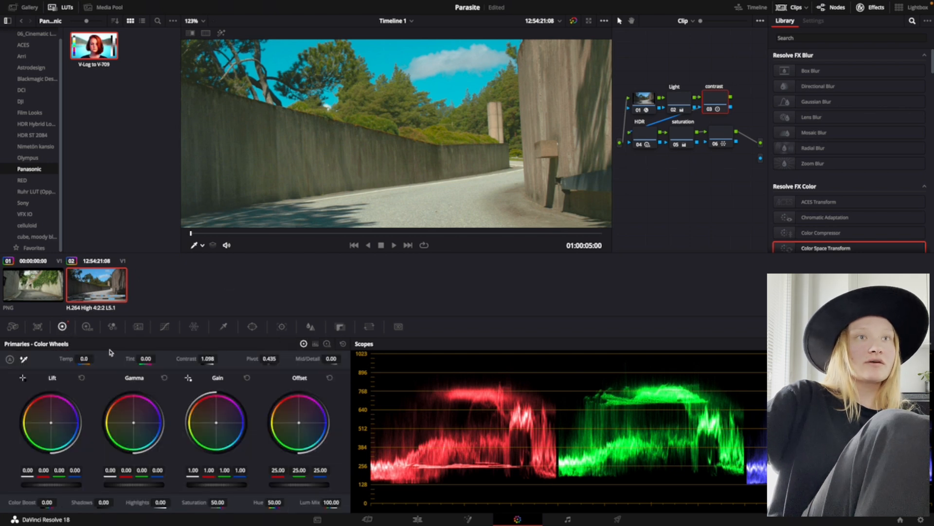